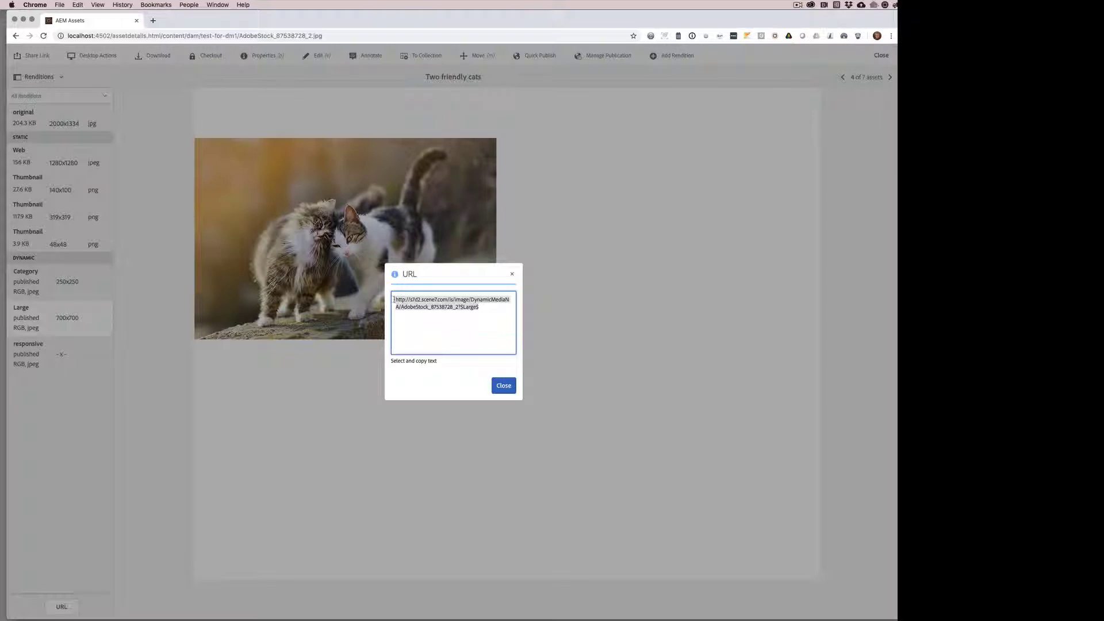
- Copy the URL of the Large rendition of "Two friendly cats" and close the URL dialog
right_click(409, 301)
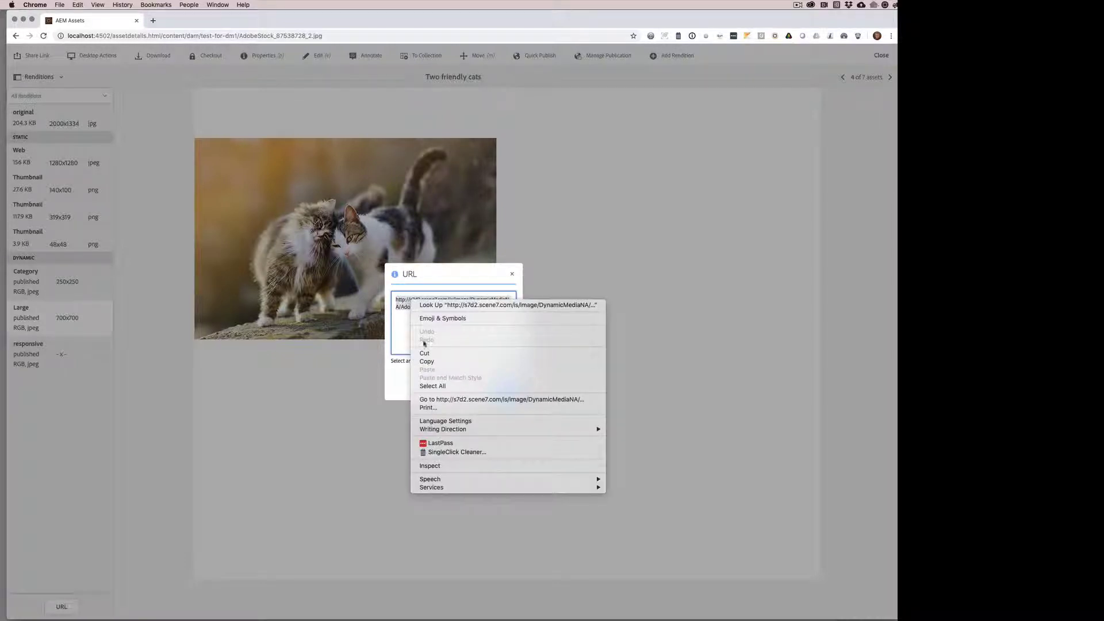
left_click(426, 361)
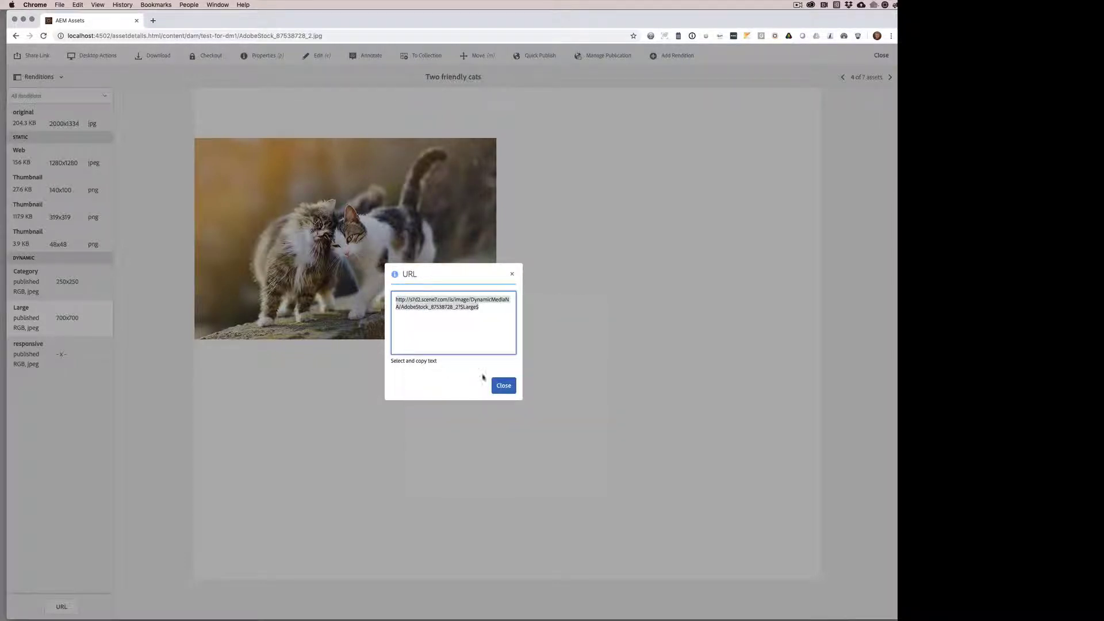
left_click(503, 385)
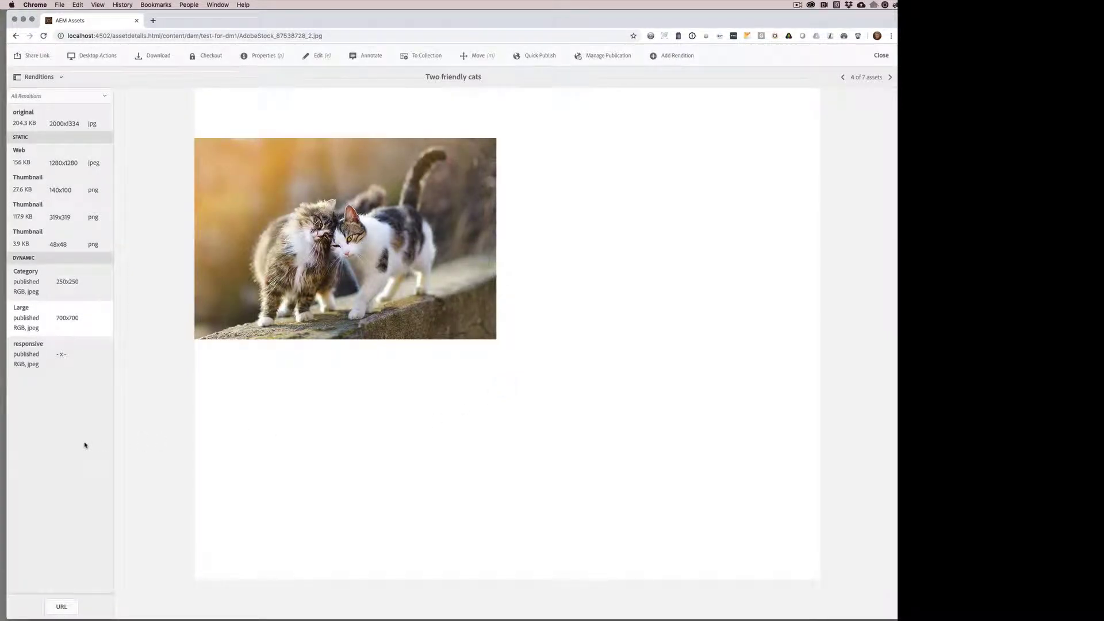
- Preview the Web, 140x100 Thumbnail, Category and Large renditions of the cat image in turn
left_click(84, 164)
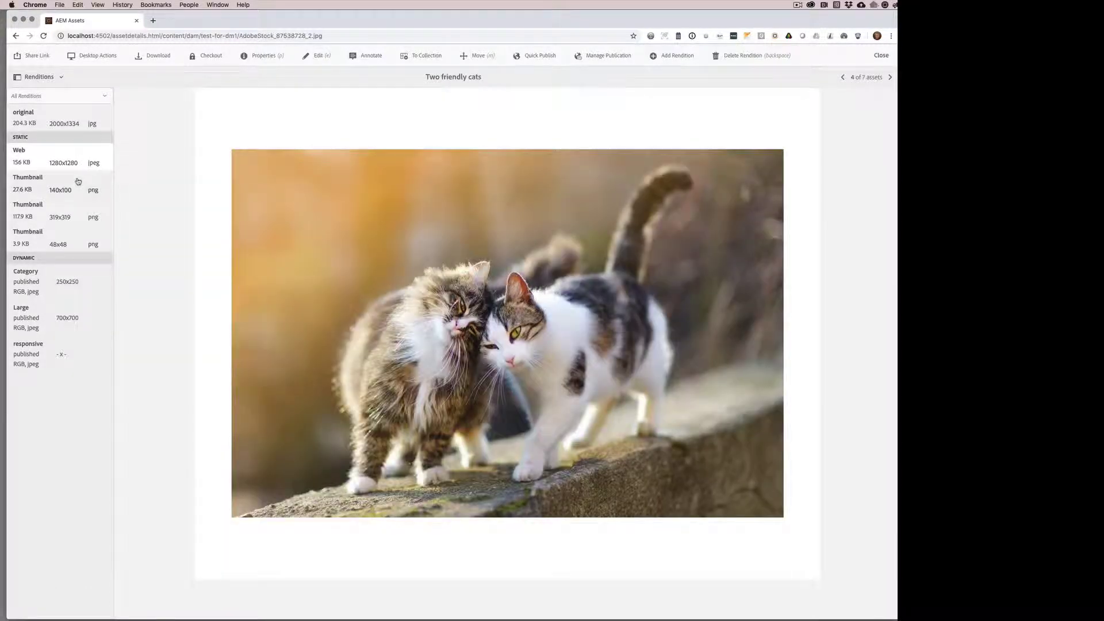
left_click(79, 182)
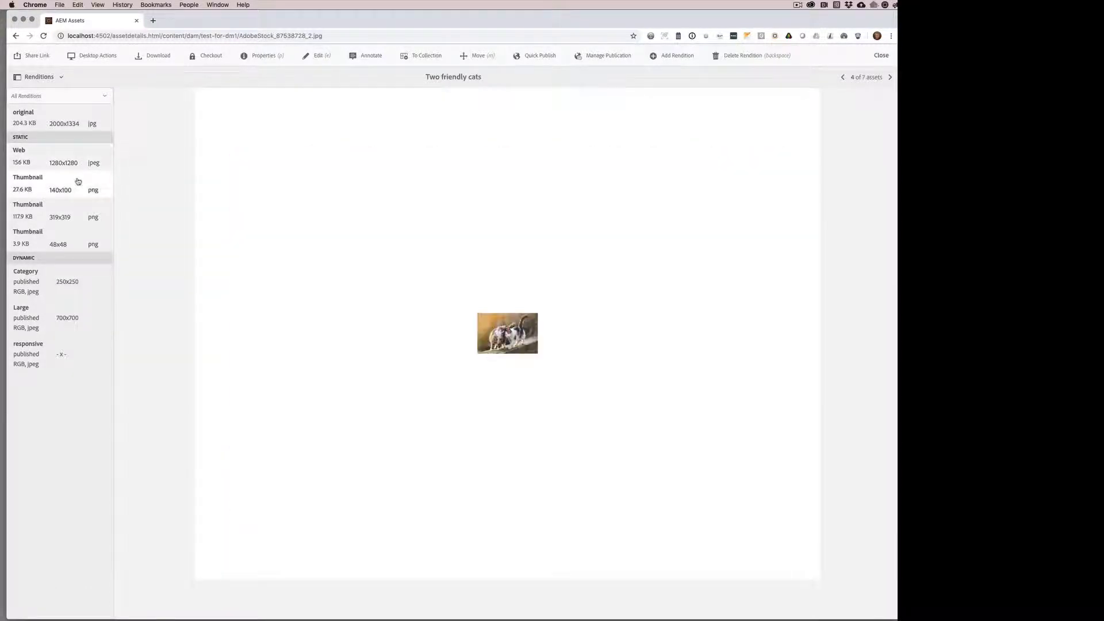
left_click(71, 277)
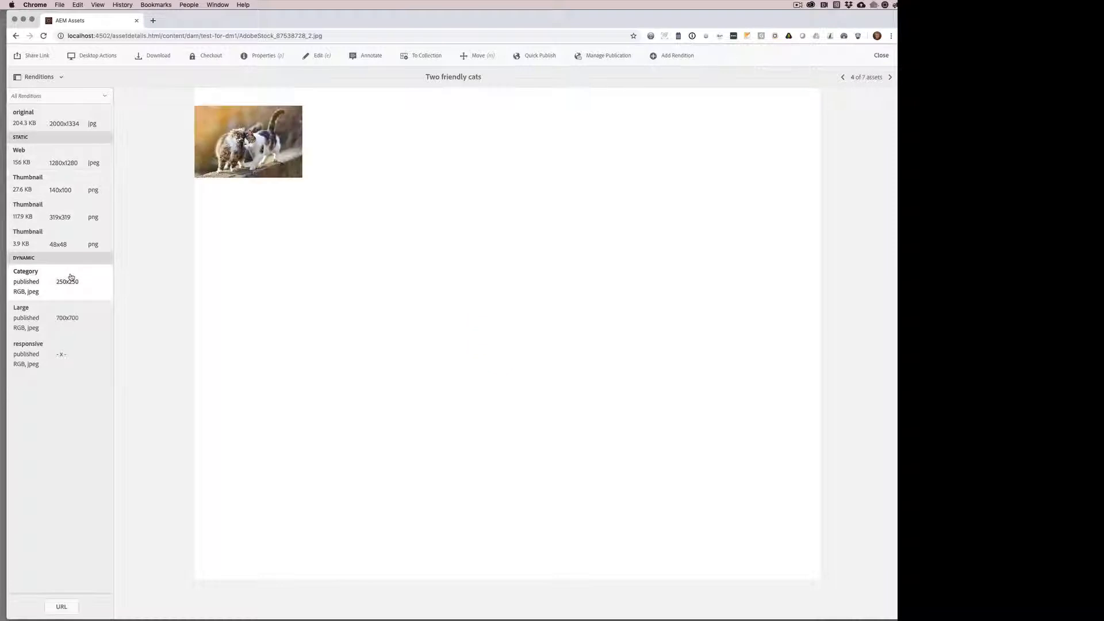
left_click(69, 312)
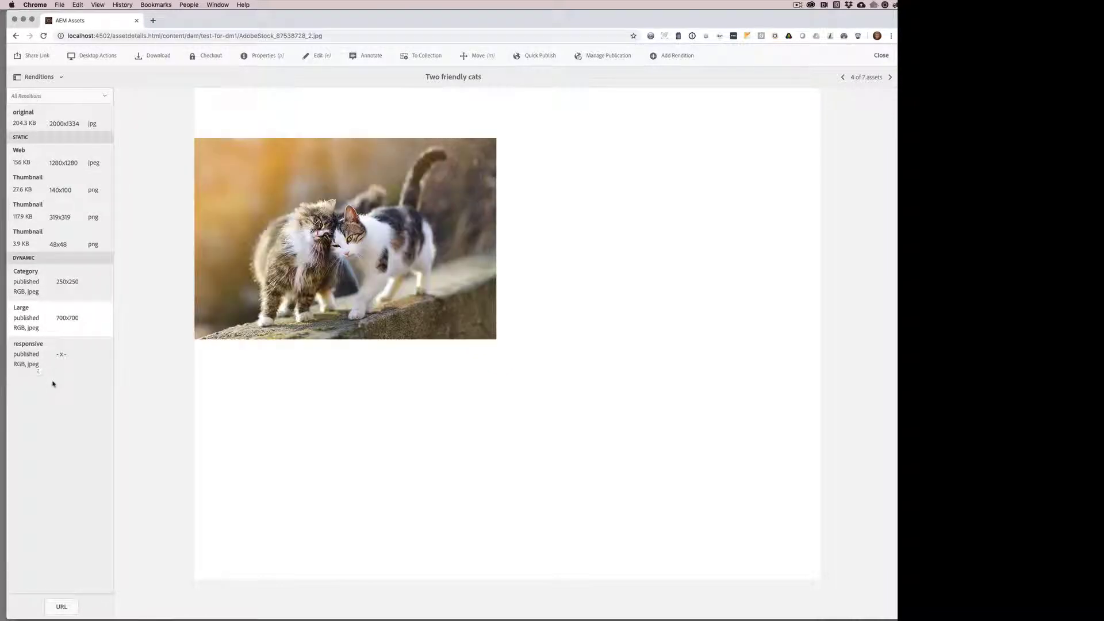
- Show the Large rendition's URL, copy the whole address and close the dialog
left_click(61, 607)
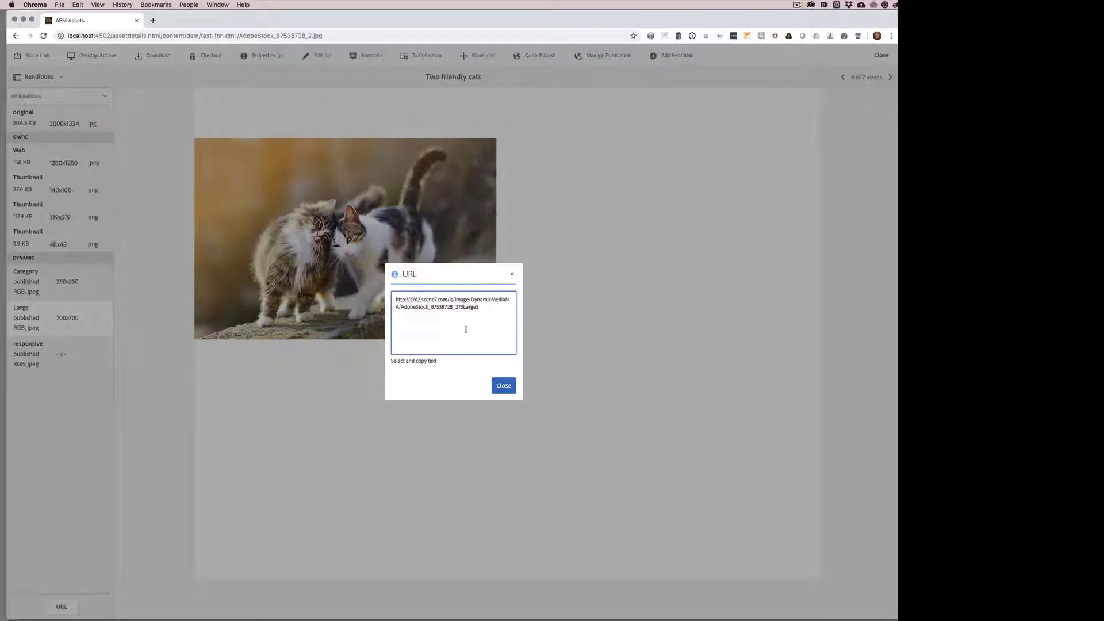
left_click_drag(481, 308, 395, 300)
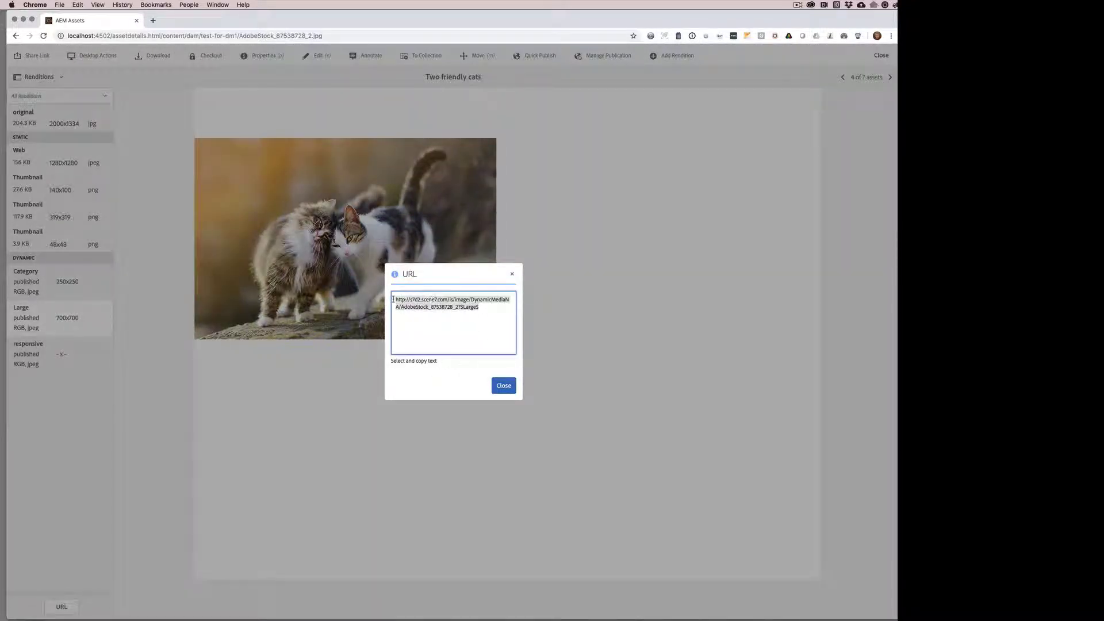
right_click(411, 303)
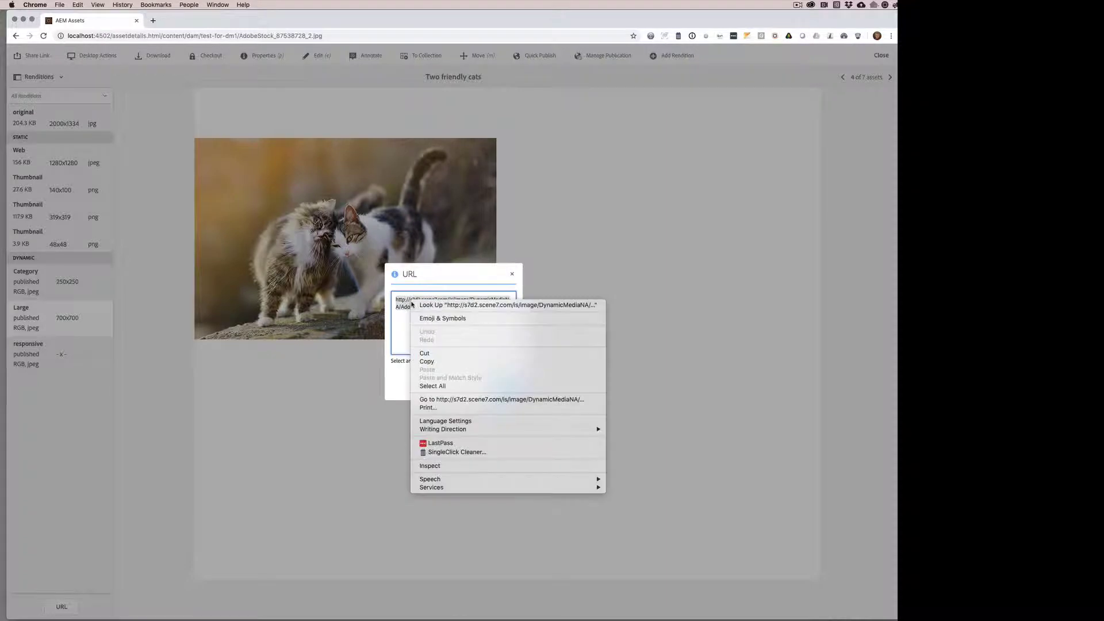
left_click(426, 361)
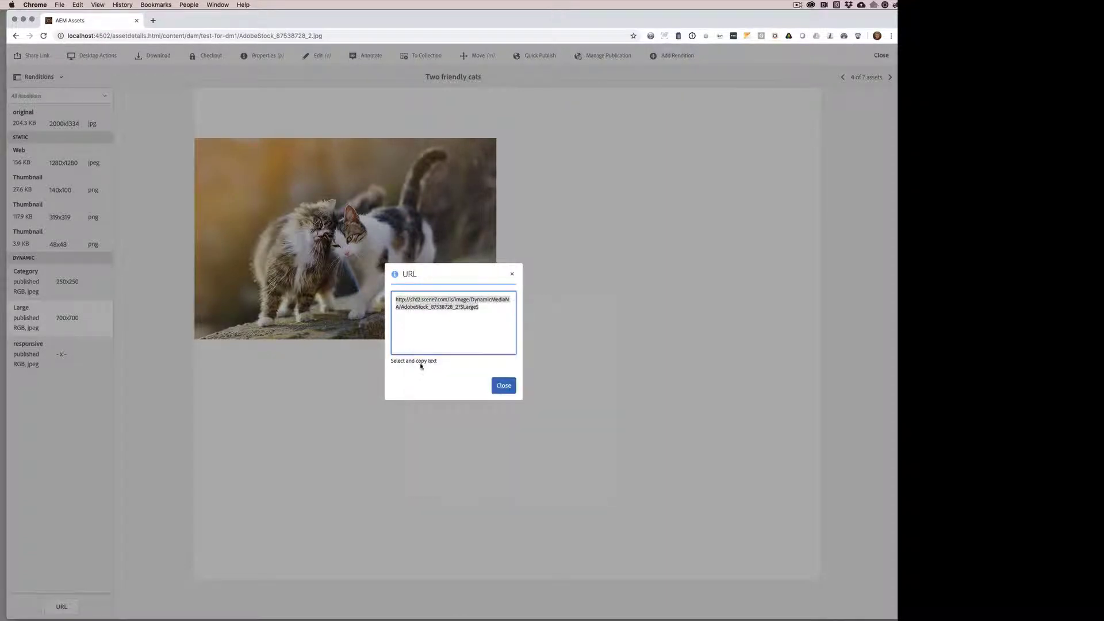
left_click(504, 386)
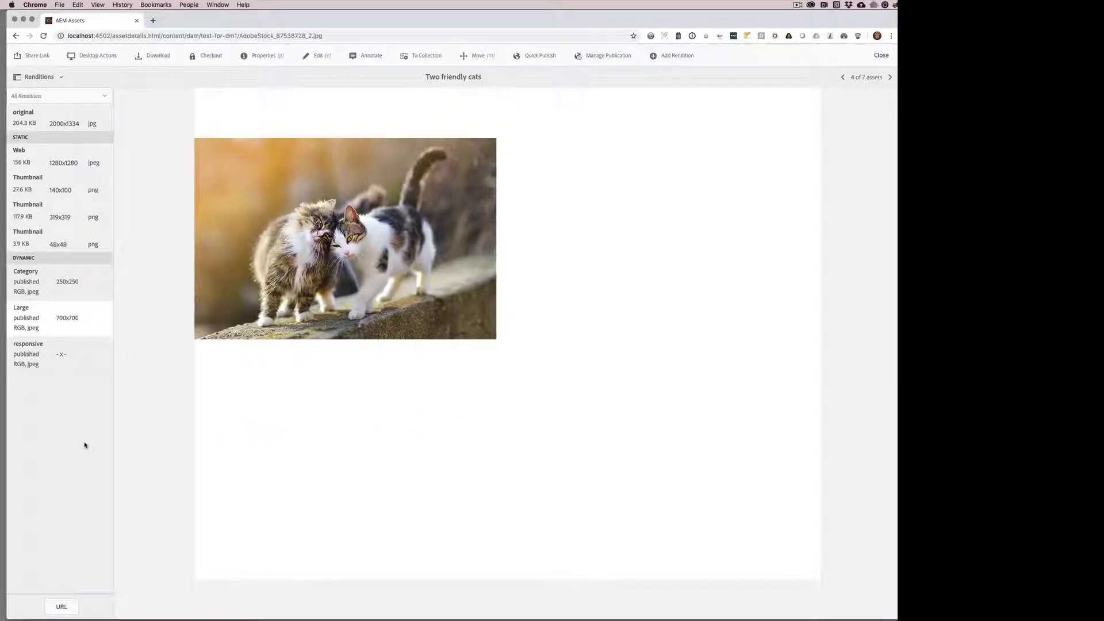
- Compare the cat image's original with its Web, 140x100 Thumbnail, Category and Large renditions, ending on Large
left_click(95, 164)
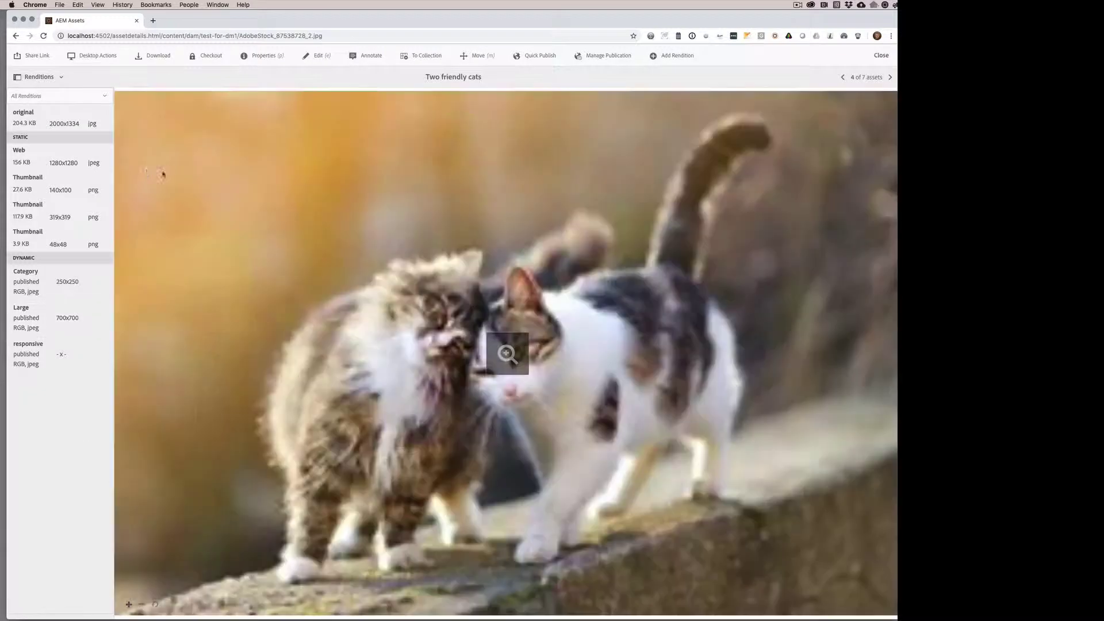
left_click(84, 164)
left_click(79, 179)
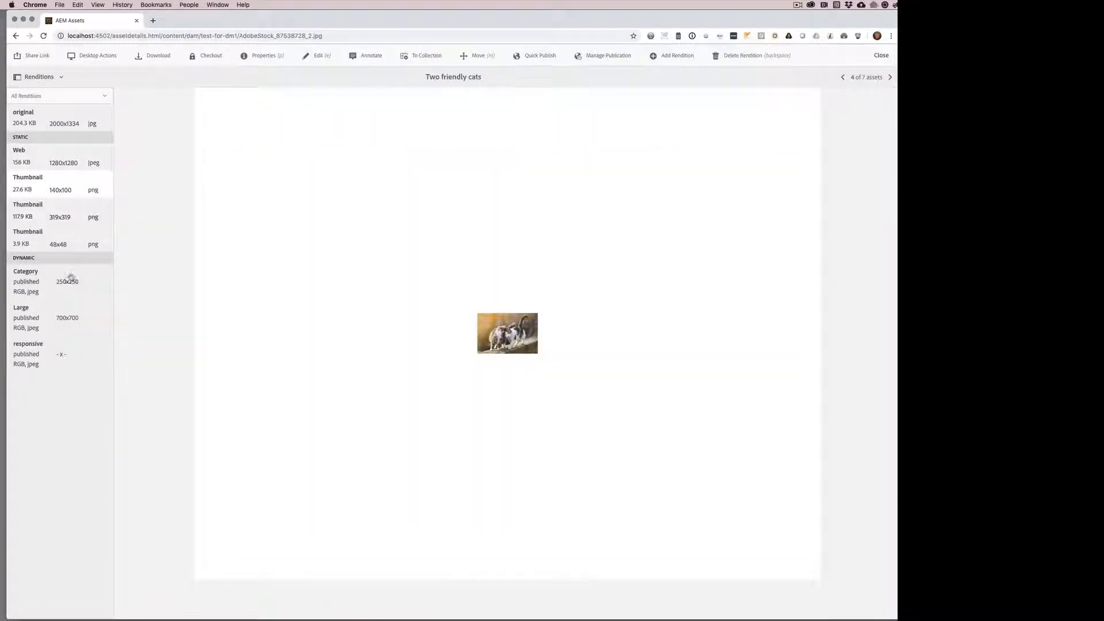
left_click(71, 278)
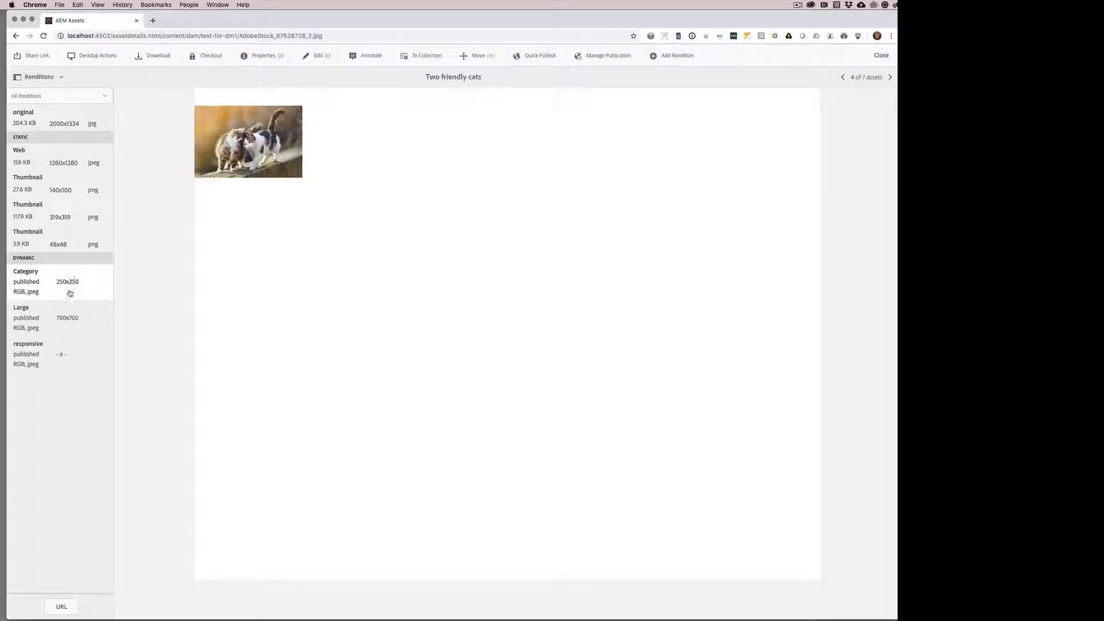
left_click(69, 311)
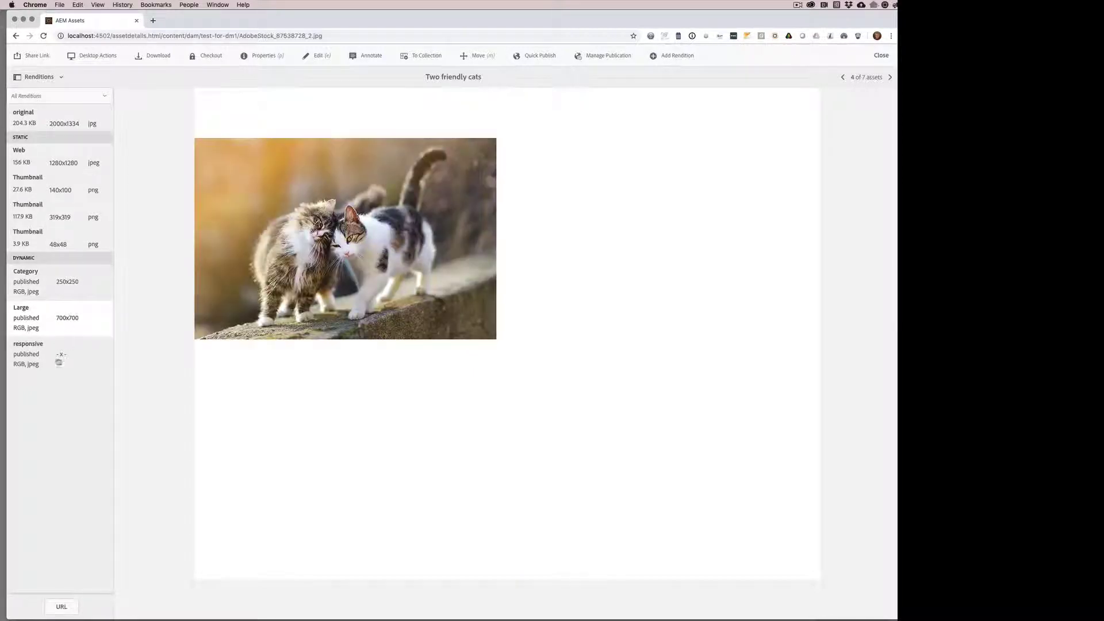
- Get the published URL for the 700x700 Large rendition, copy it and dismiss the dialog
left_click(62, 607)
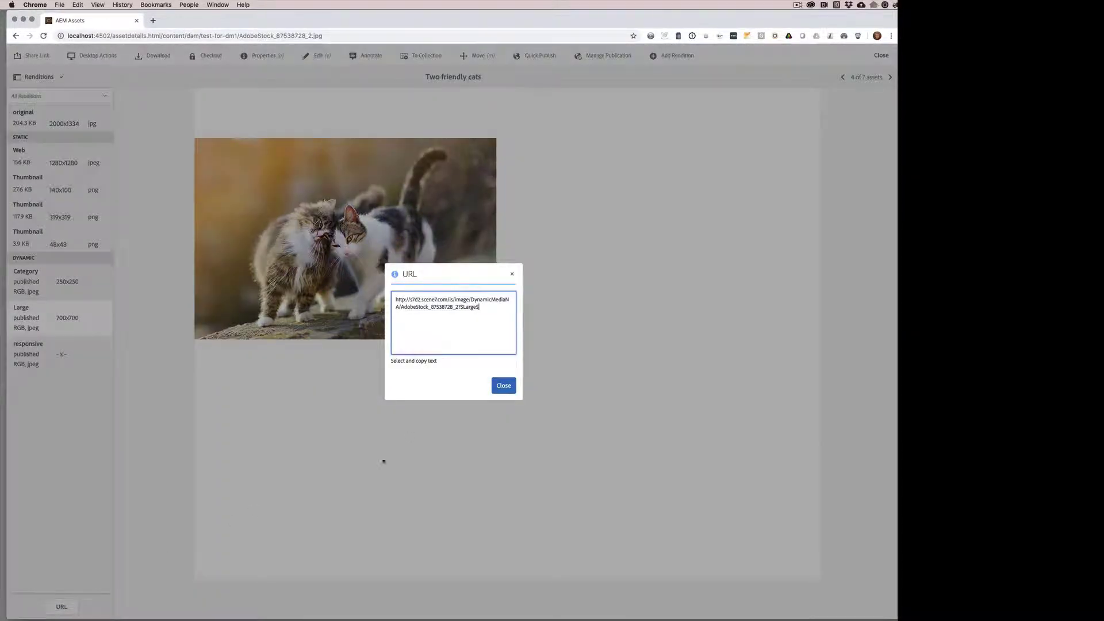
left_click_drag(483, 307, 394, 299)
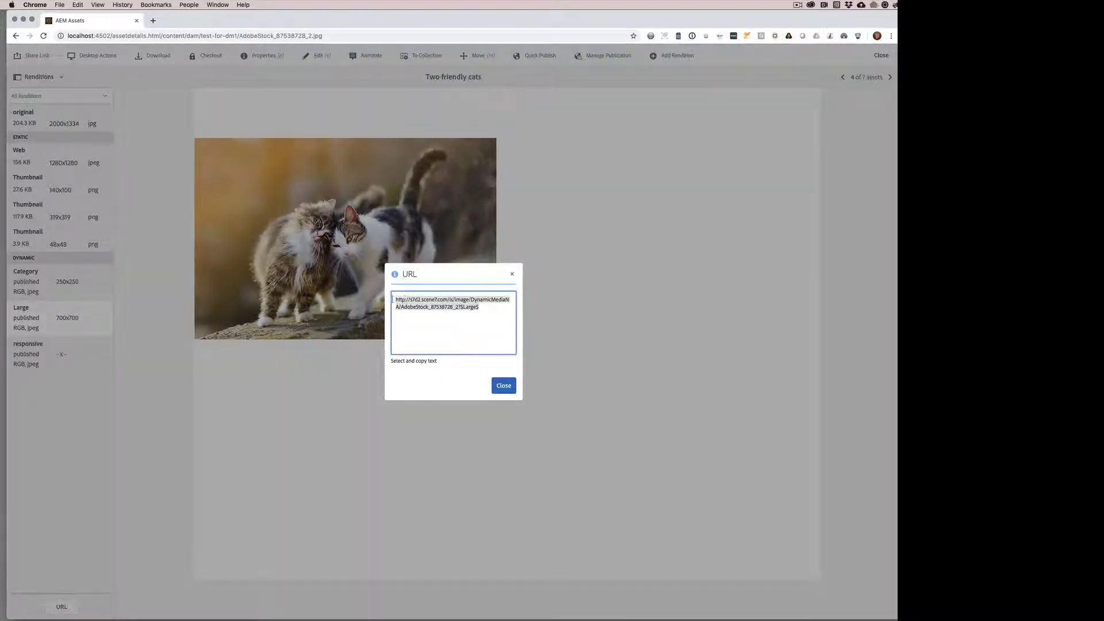
right_click(409, 299)
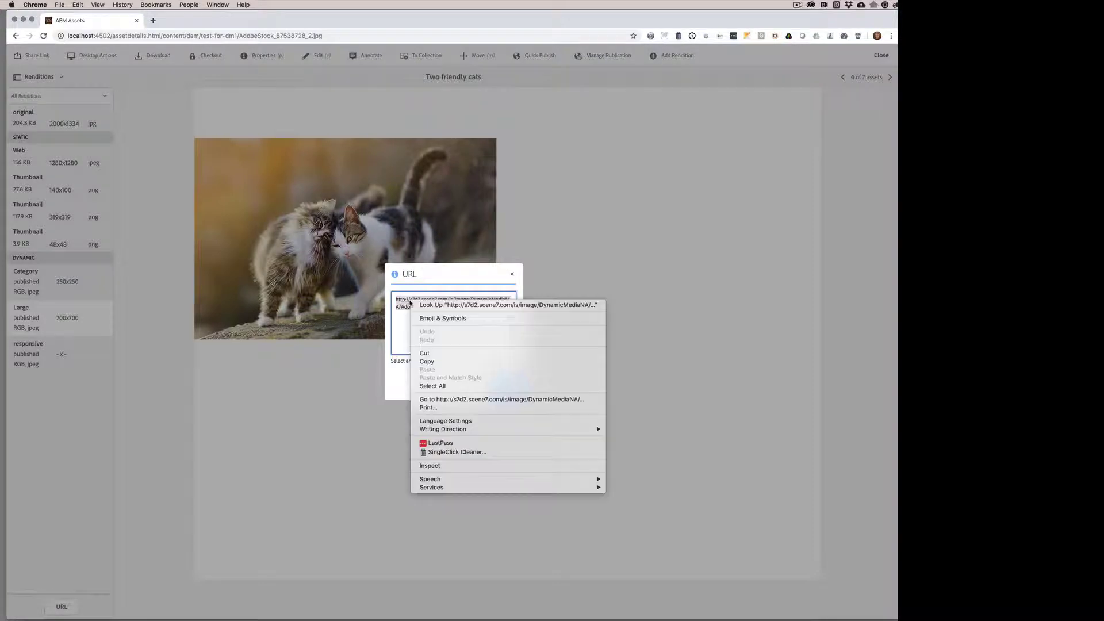
left_click(422, 362)
left_click(504, 385)
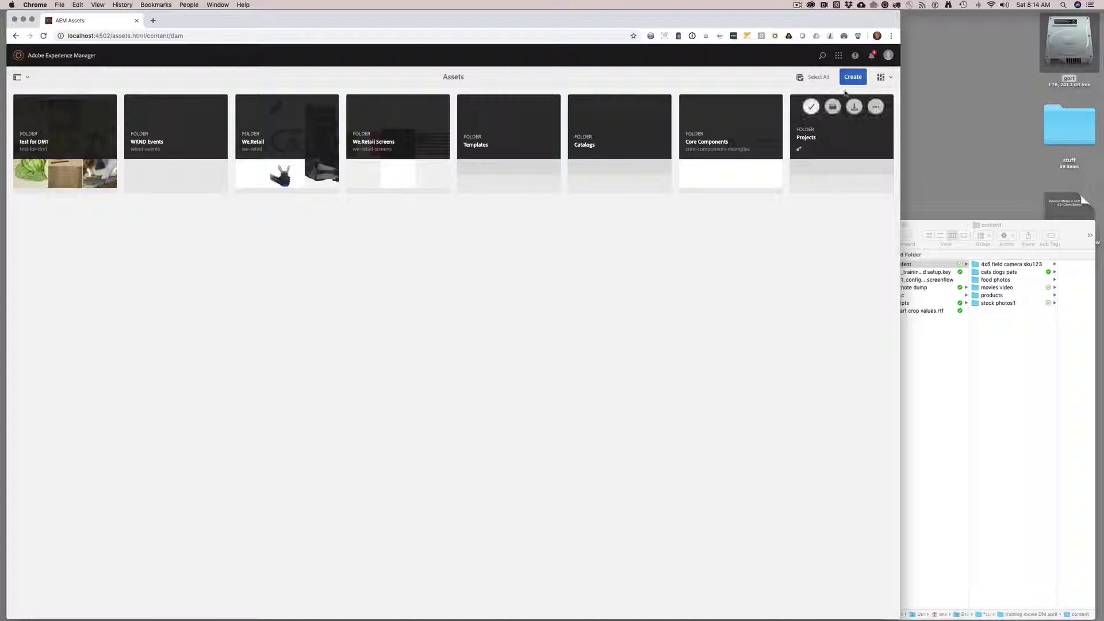
- Create a folder titled "demo images" at the Assets root
left_click(853, 76)
left_click(838, 99)
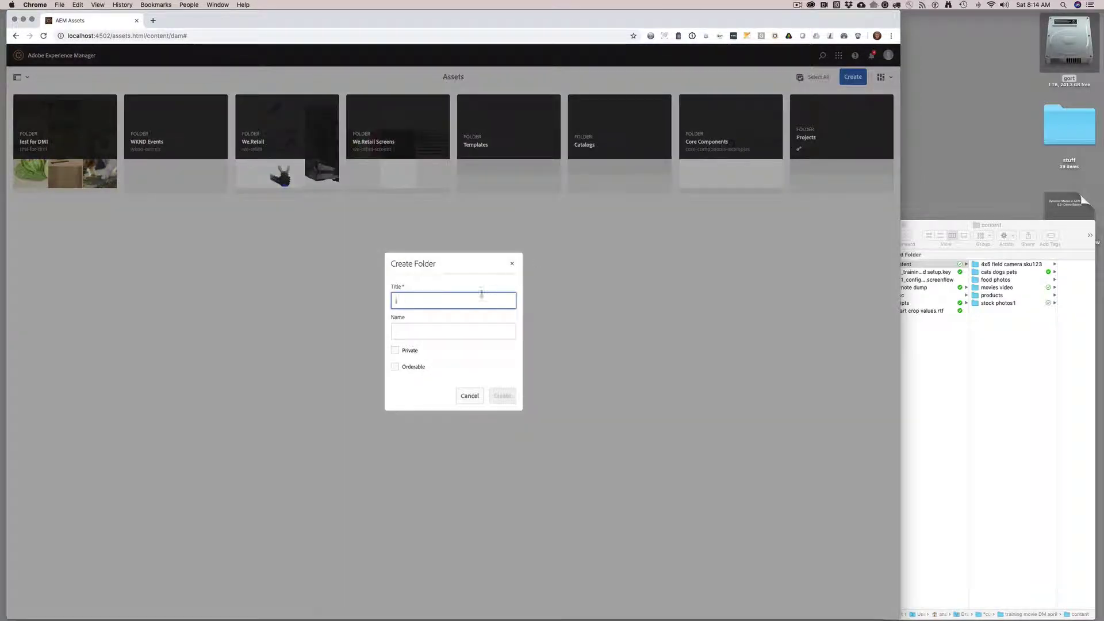
type("demo images")
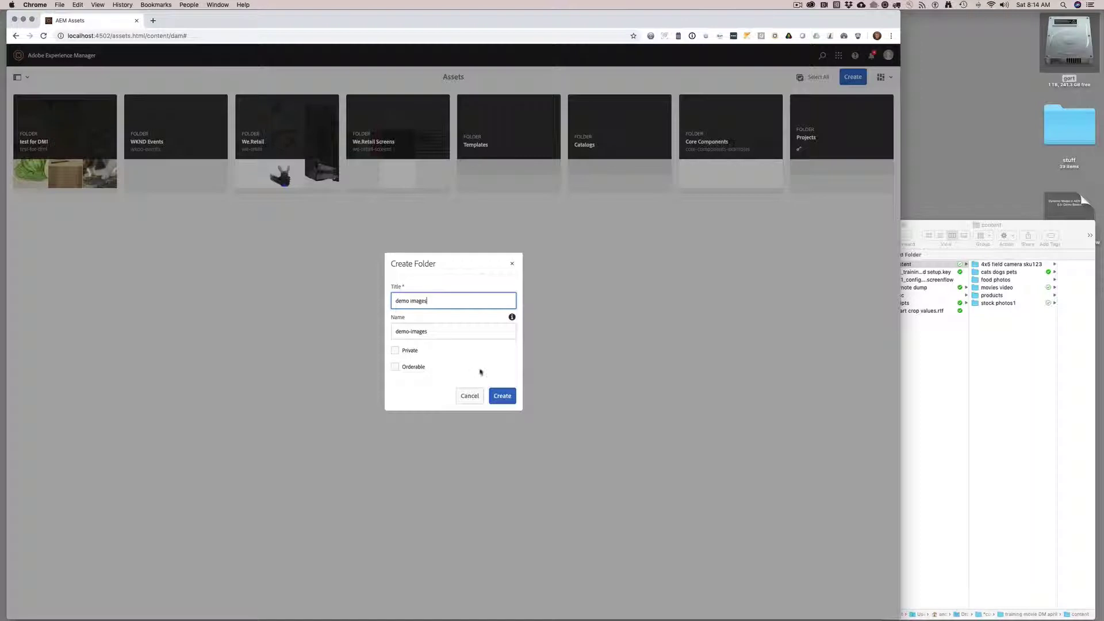
left_click(502, 395)
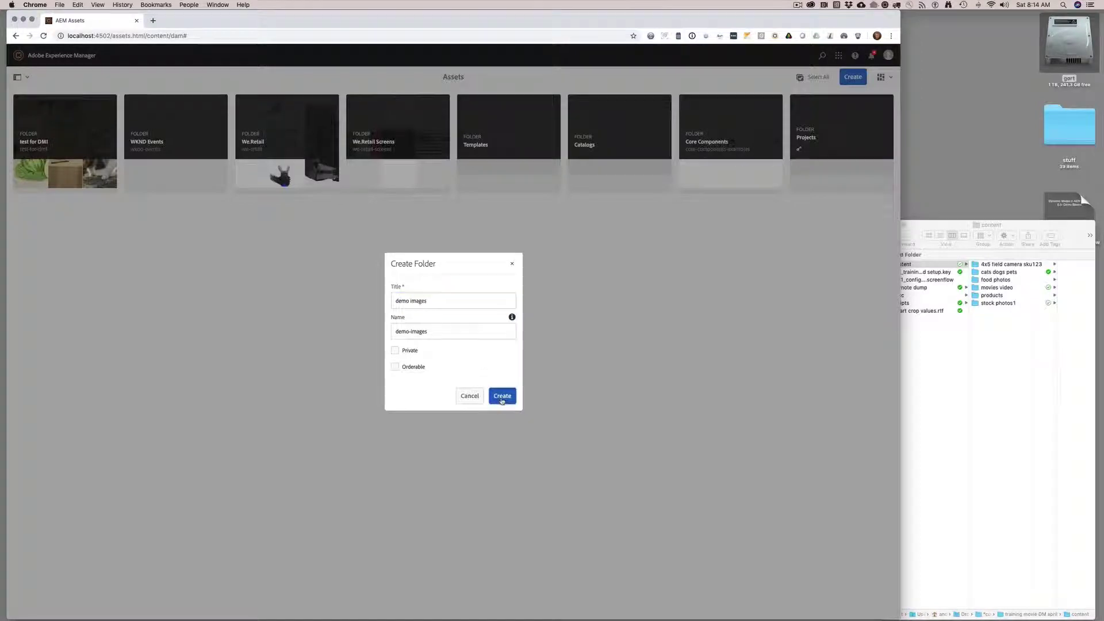
- Open the demo images folder and upload the first ten photos from the local "stock photos1" folder into it
mouse_move(85, 169)
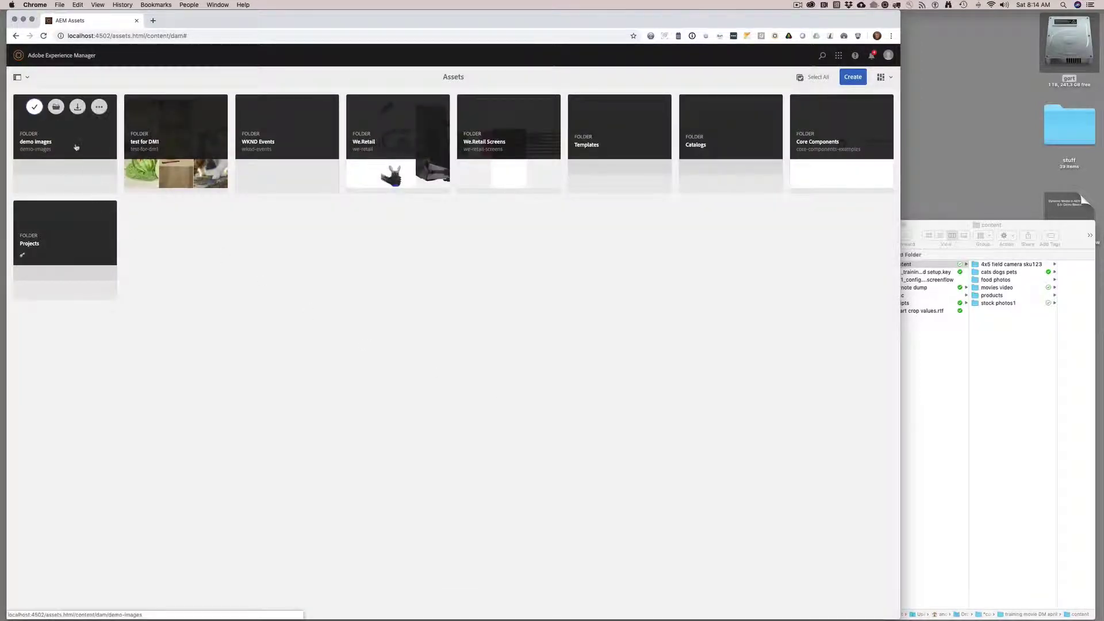
left_click(77, 145)
left_click(930, 229)
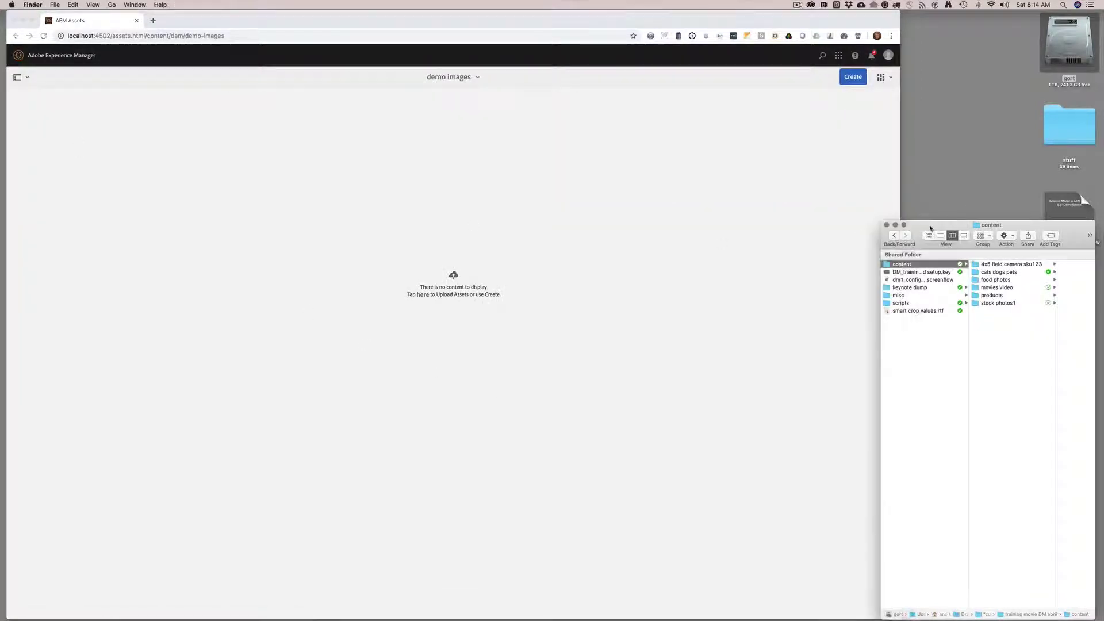
left_click(995, 303)
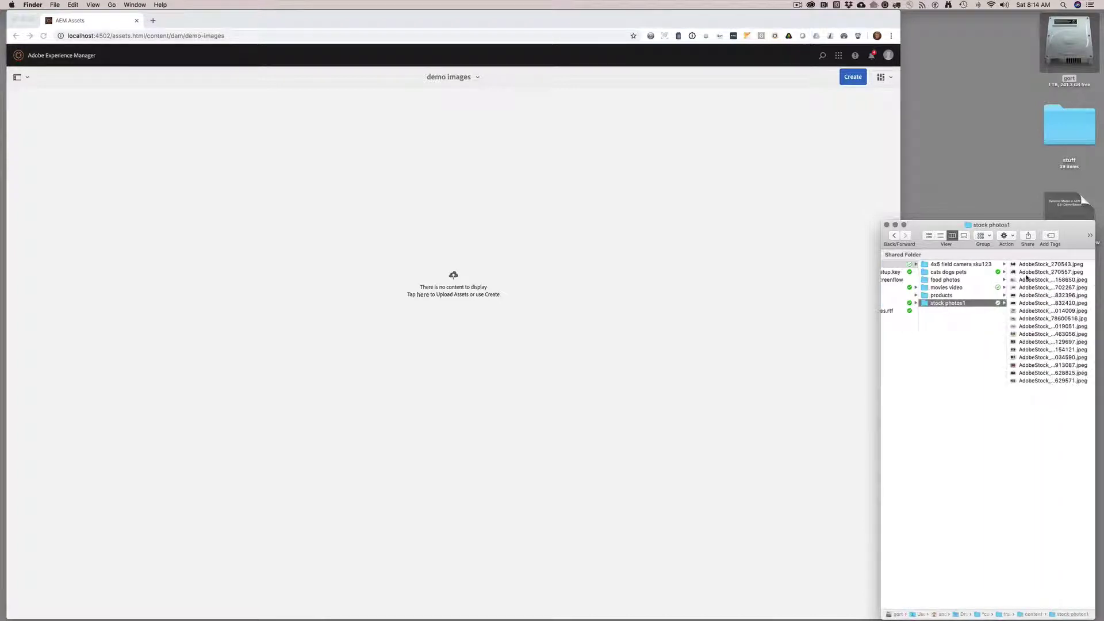
key("Right")
left_click(936, 334, "shift")
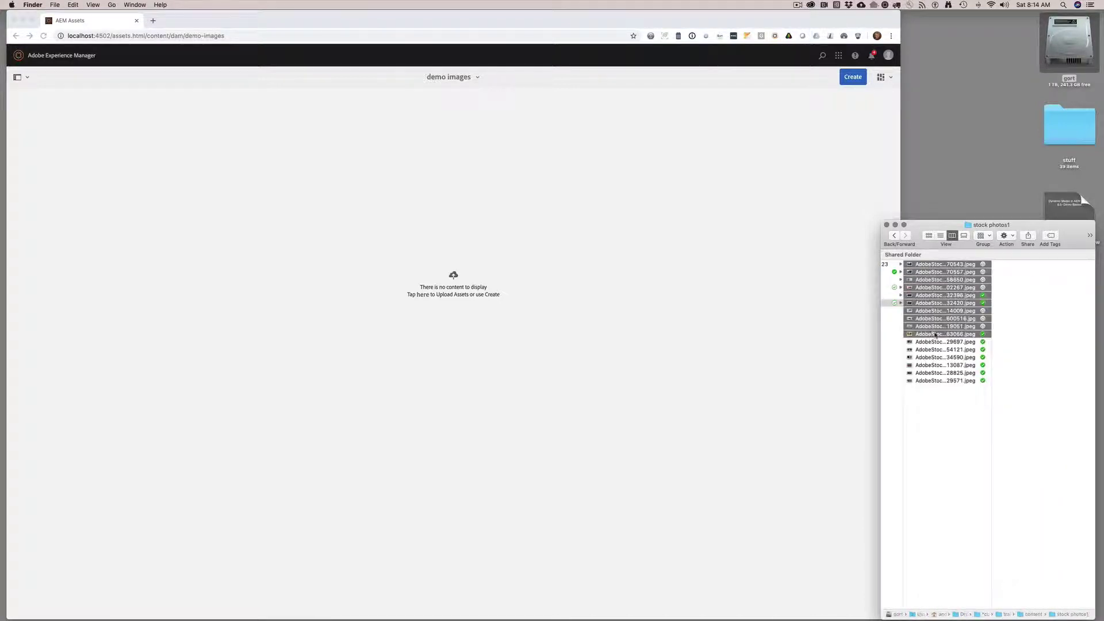
left_click_drag(928, 335, 593, 340)
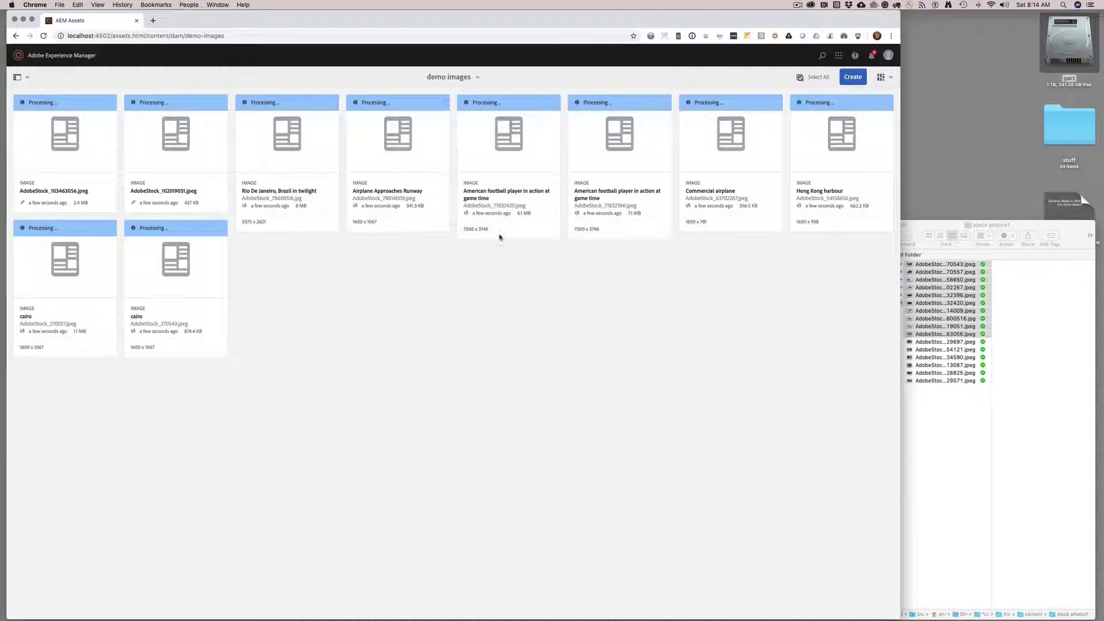
- Return to the Assets root and create a folder titled "demo videos"
left_click(470, 77)
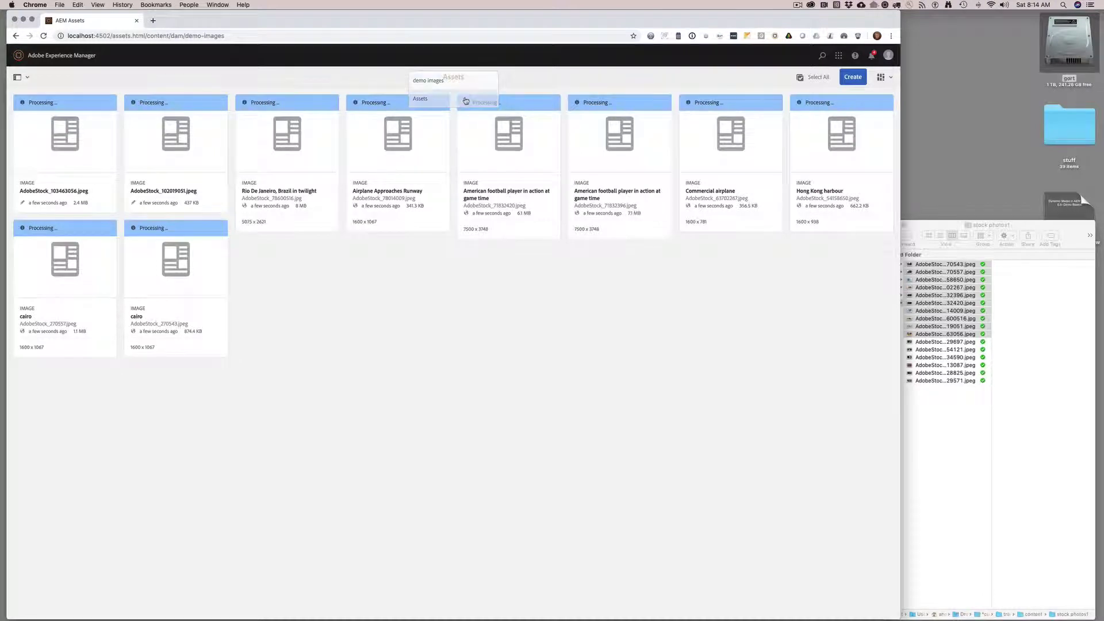
left_click(466, 100)
left_click(856, 80)
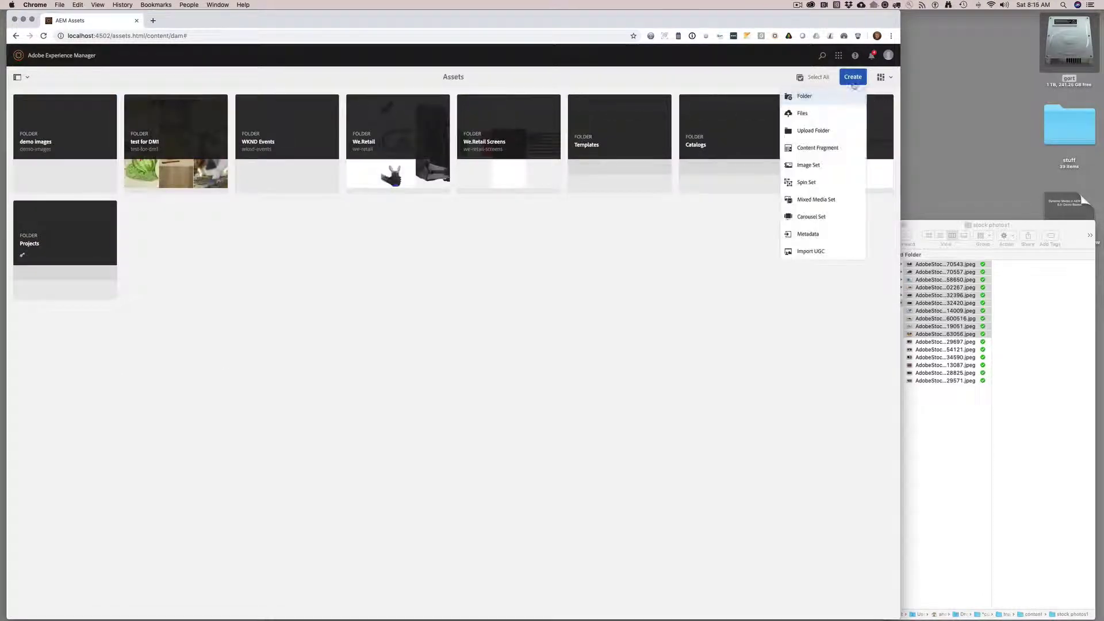
left_click(805, 96)
type("demo video")
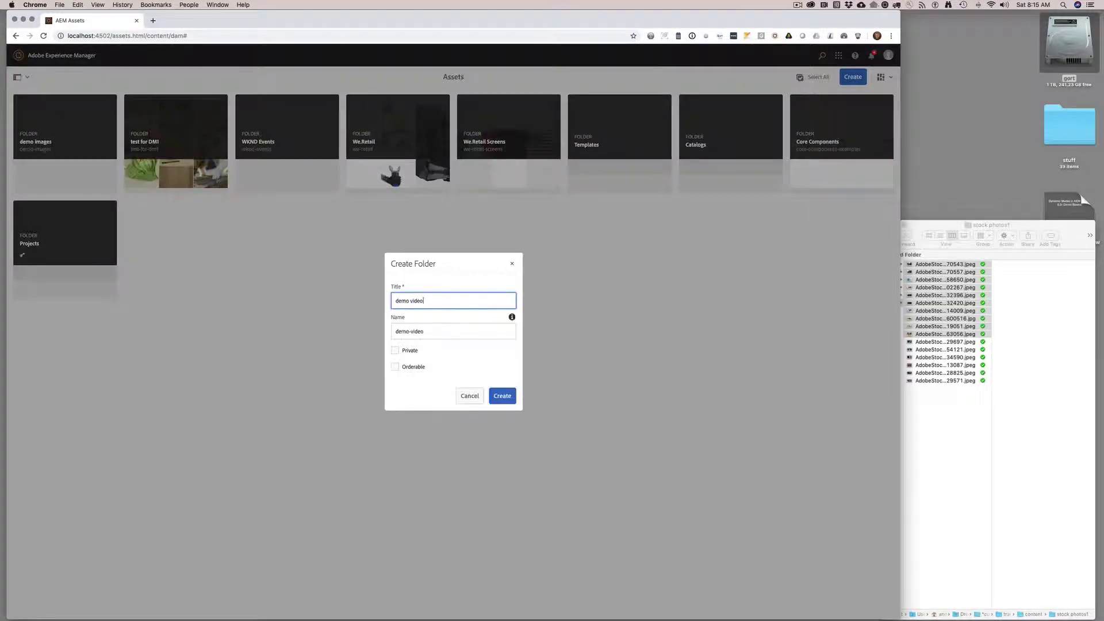
type("s")
left_click(500, 395)
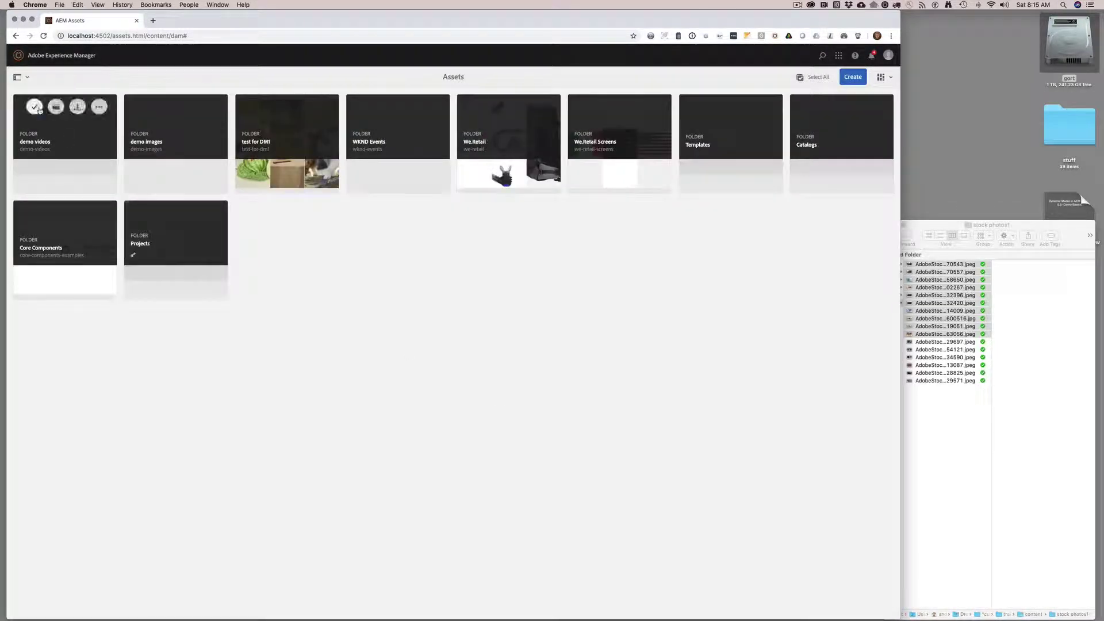
- Assign the Adaptive Video Encoding profile to the demo videos folder in its properties and save
left_click(36, 108)
left_click(191, 56)
left_click(546, 103)
left_click(703, 145)
left_click(670, 167)
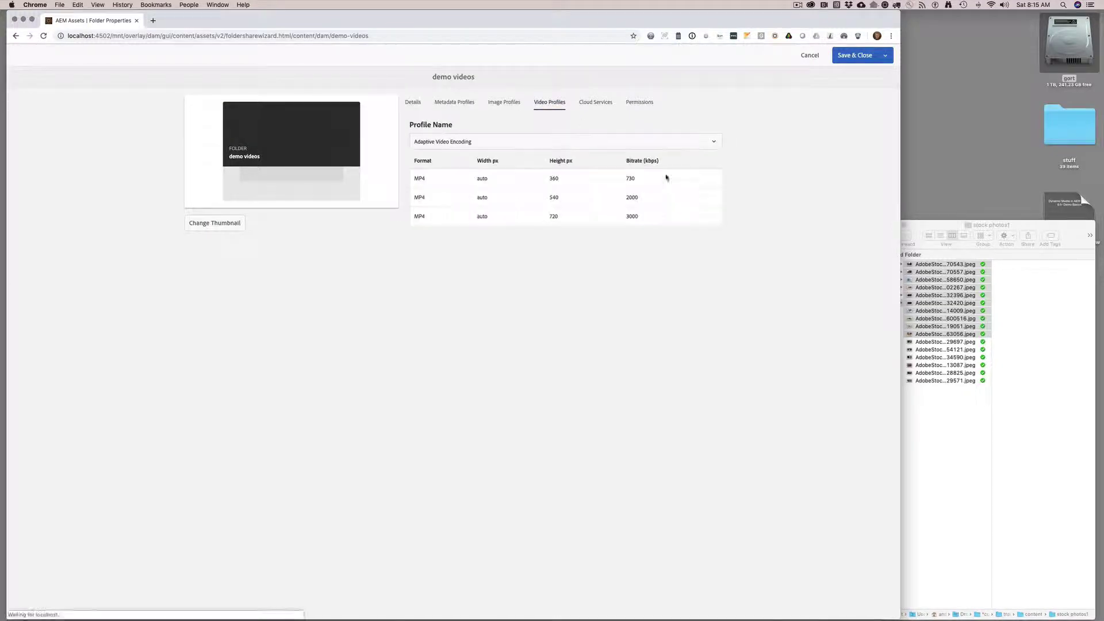
left_click(853, 56)
left_click(506, 353)
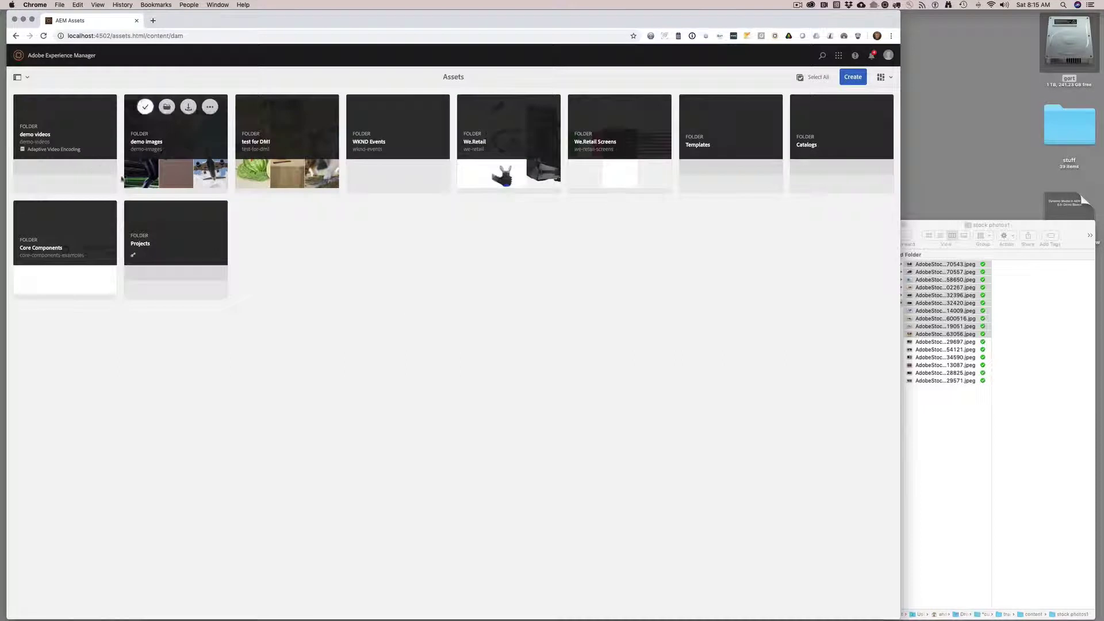
- Open the demo videos folder and upload the first five .mov files from the local "movies video" folder into it
left_click(89, 154)
left_click(918, 225)
scroll(915, 271, "left", 3)
left_click(960, 288)
left_click(1033, 265)
left_click(939, 295, "shift")
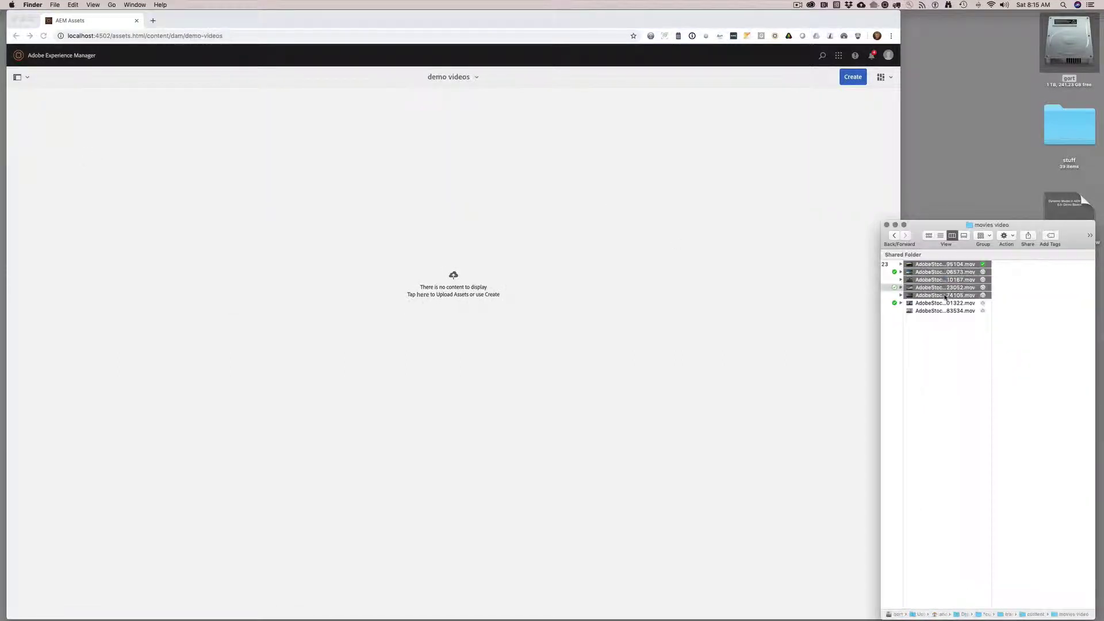
left_click_drag(938, 295, 665, 294)
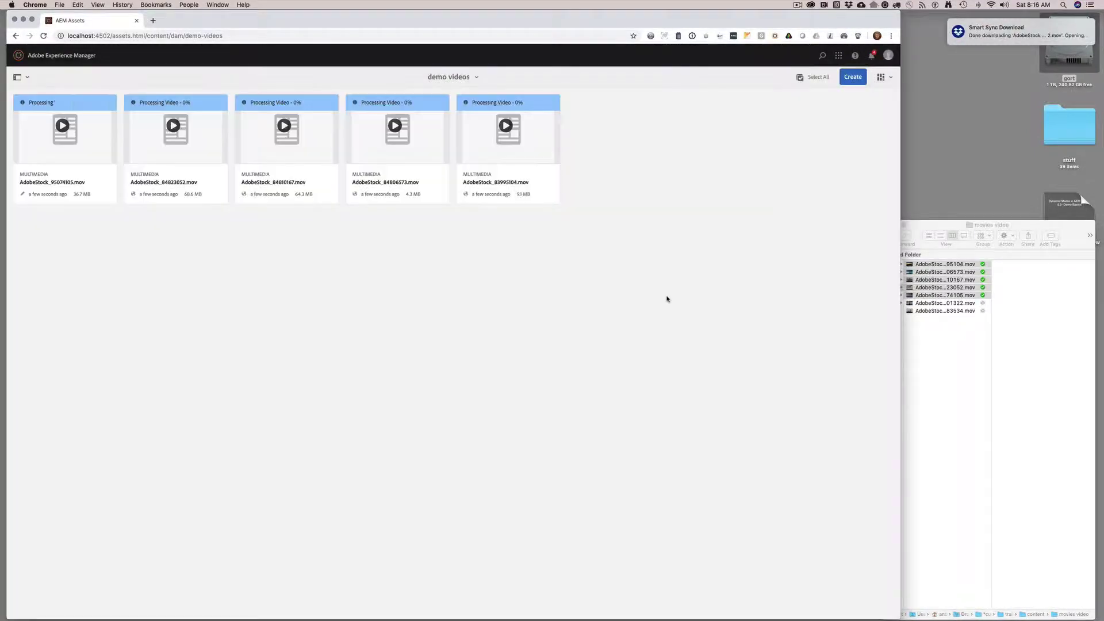
- Inspect the Rio de Janeiro photo in the demo images folder up close and preview its Category and Large dynamic renditions
left_click(451, 77)
left_click(455, 97)
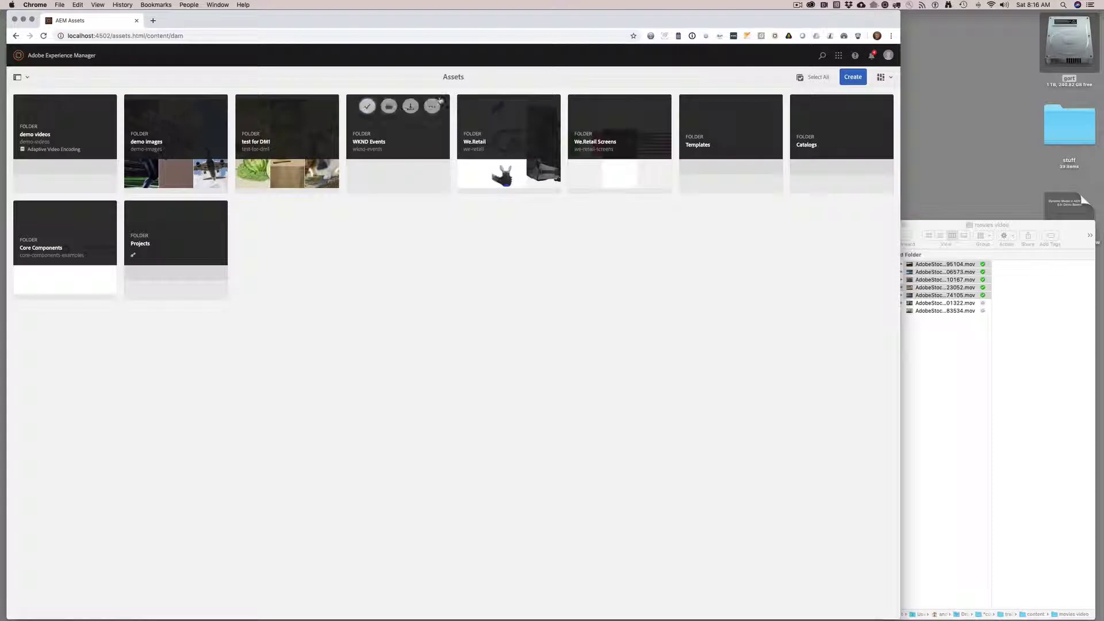
left_click(224, 137)
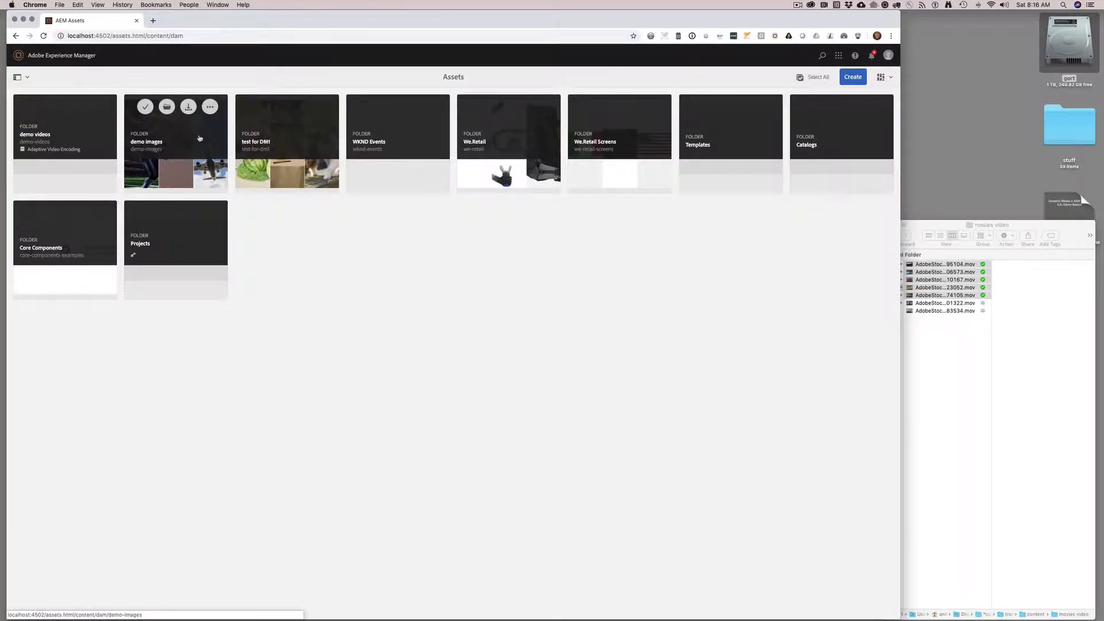
left_click(258, 131)
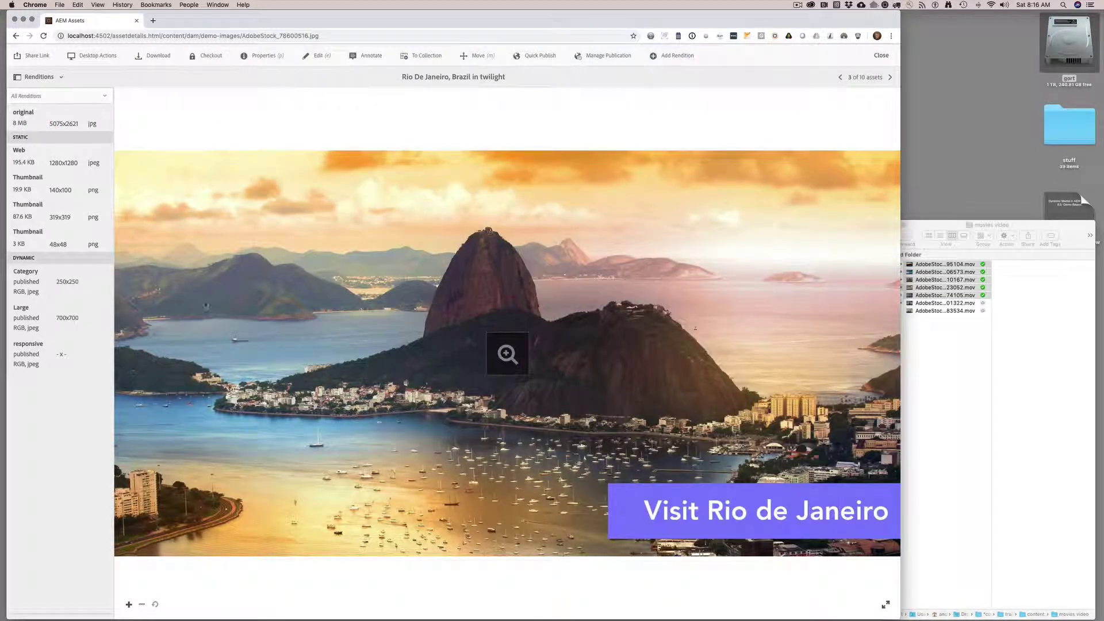
left_click(129, 604)
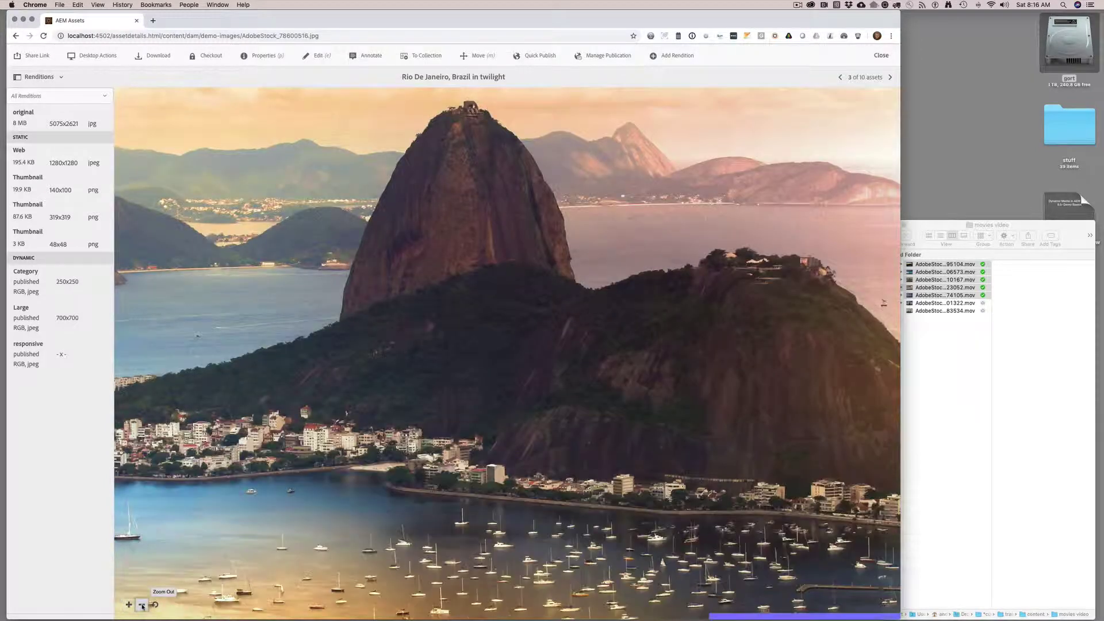
left_click(142, 605)
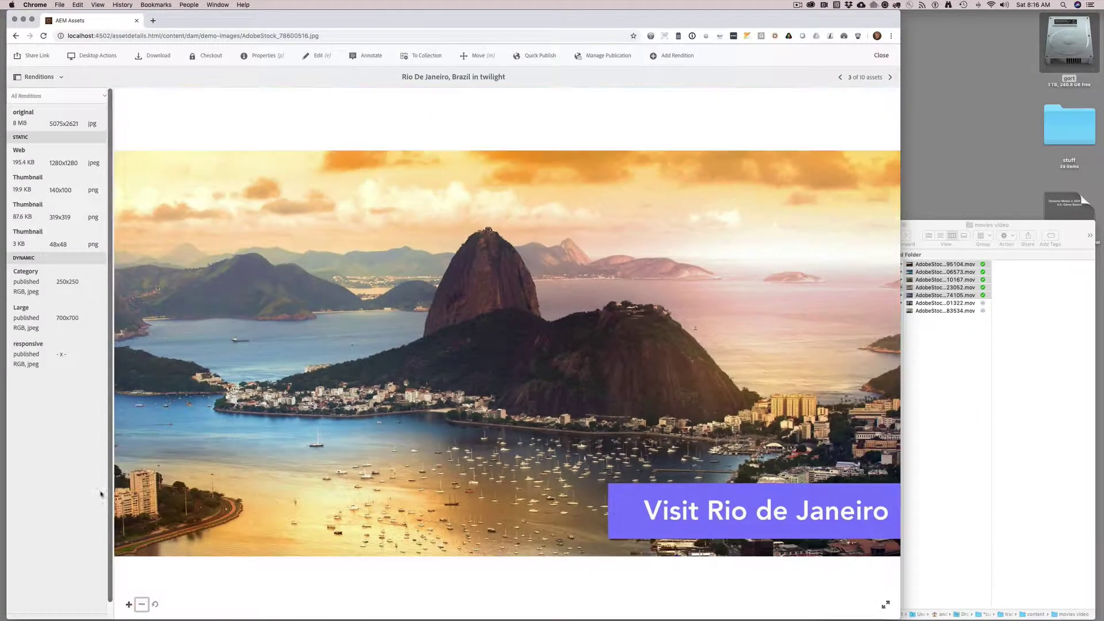
left_click(66, 288)
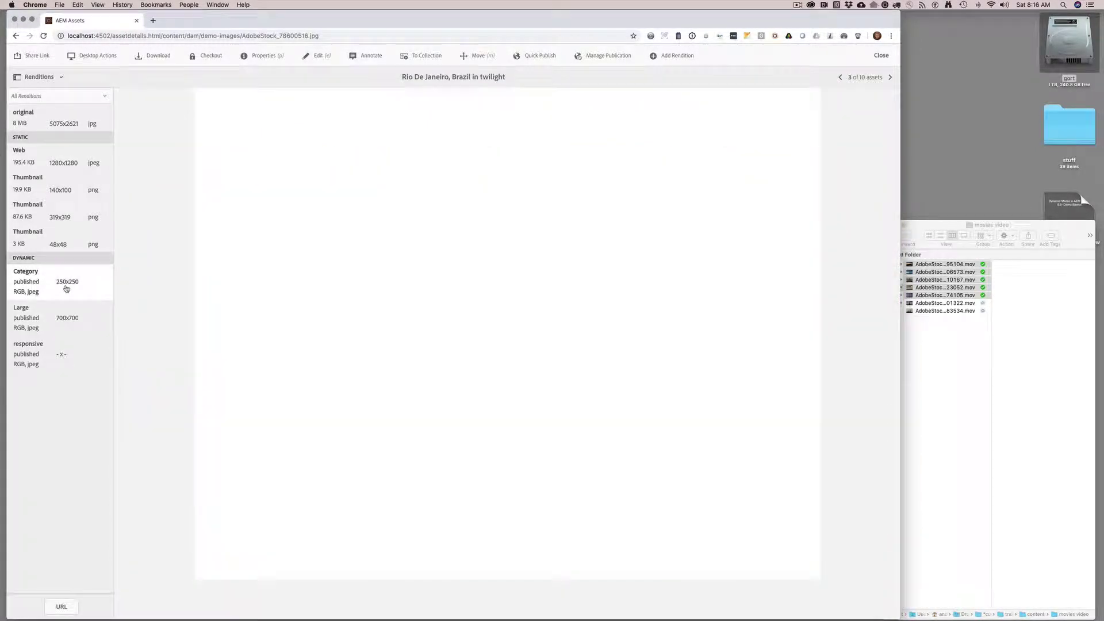
left_click(61, 325)
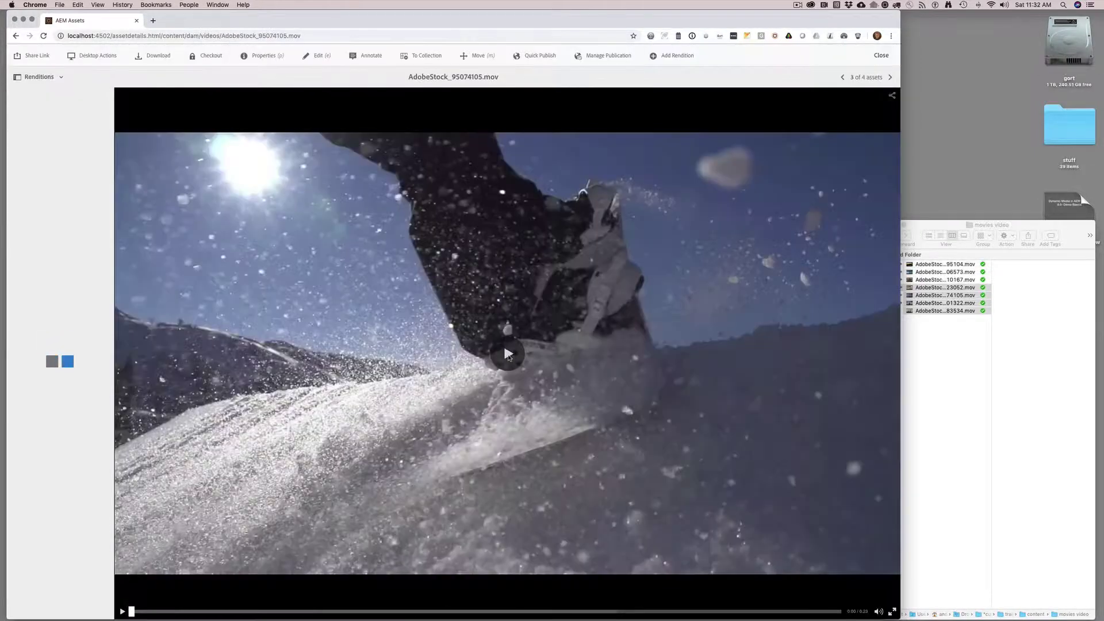
- Play the snowboard video AdobeStock_95074105.mov, close its details and return to the Assets root
left_click(508, 355)
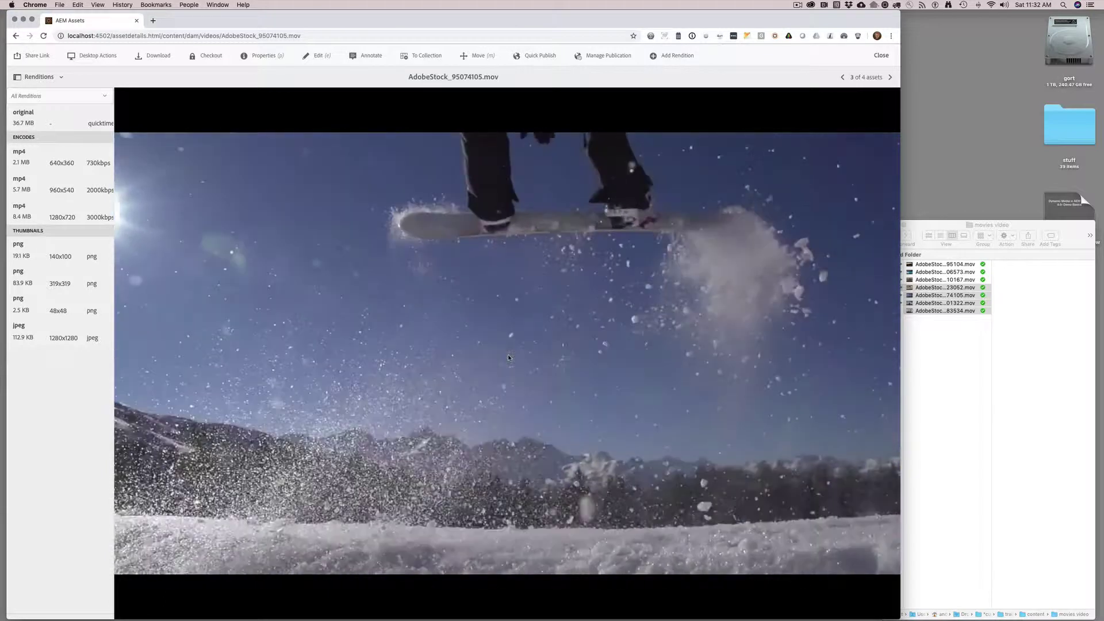
left_click(508, 356)
left_click(881, 56)
left_click(453, 77)
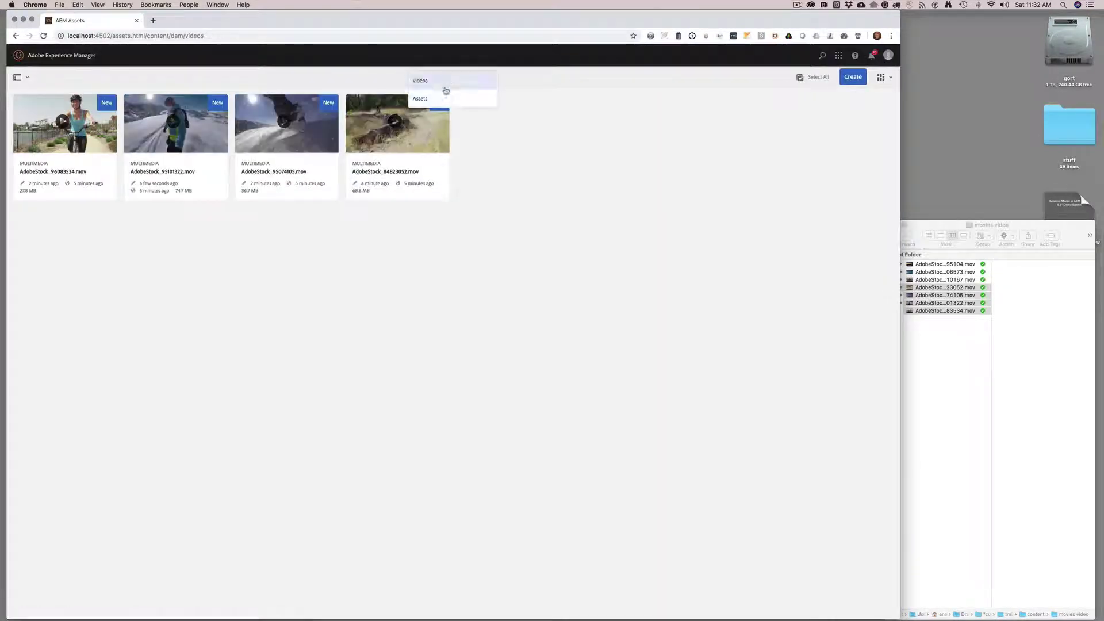
left_click(415, 99)
left_click(798, 4)
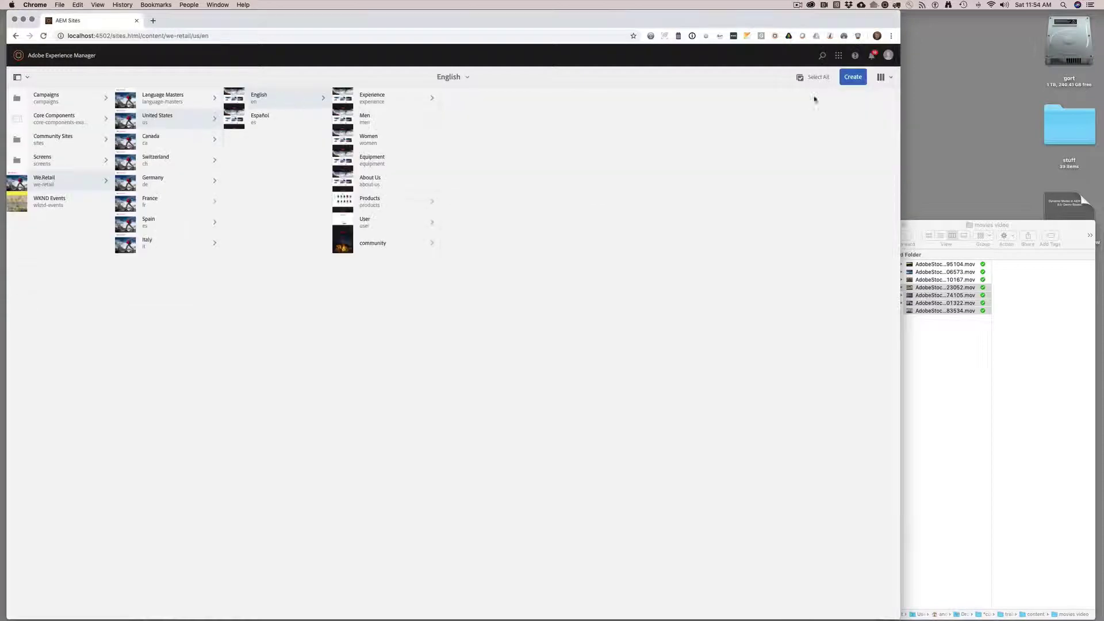
- Create a page titled "Dynamic Media Demo" from the Hero Page template under the We.Retail United States English site and open it
left_click(852, 77)
left_click(834, 94)
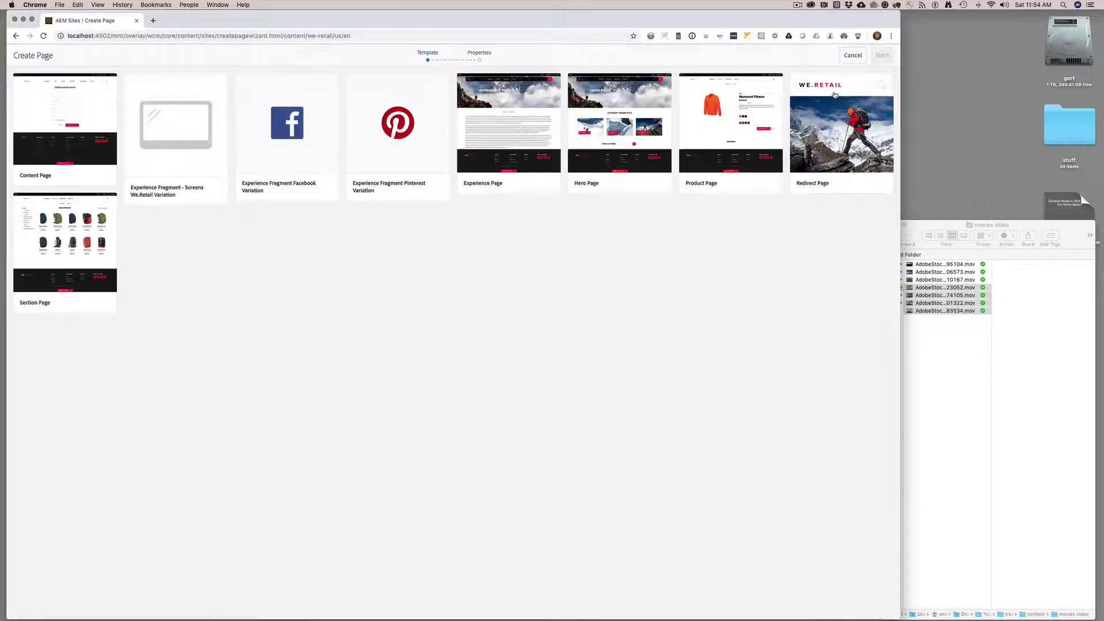
left_click(619, 127)
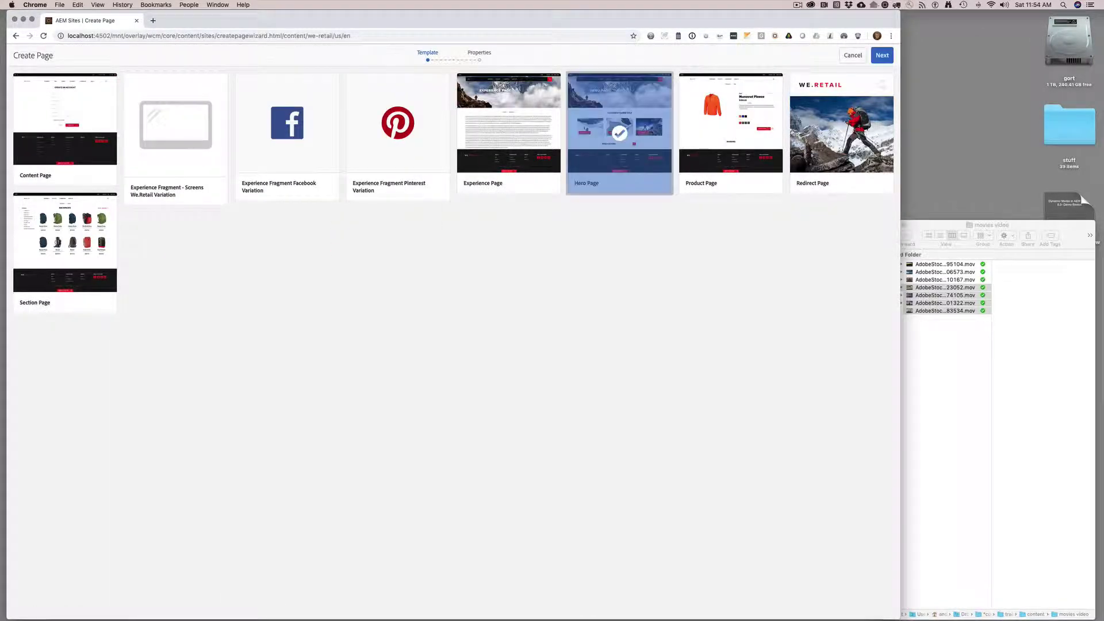
left_click(882, 55)
left_click(490, 133)
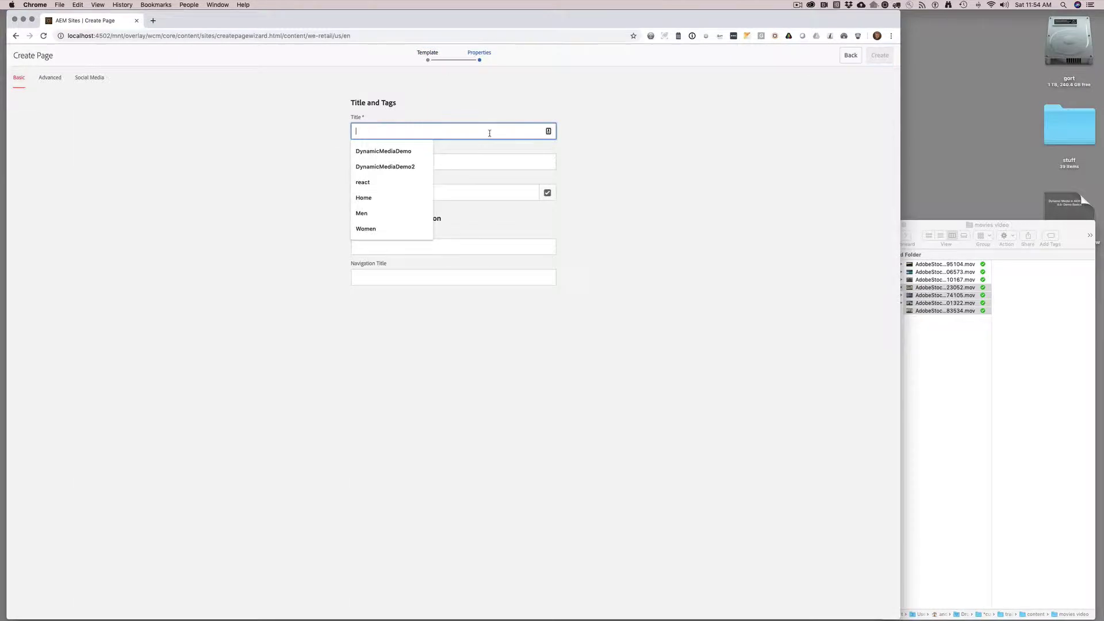
type("Dynamic Media De")
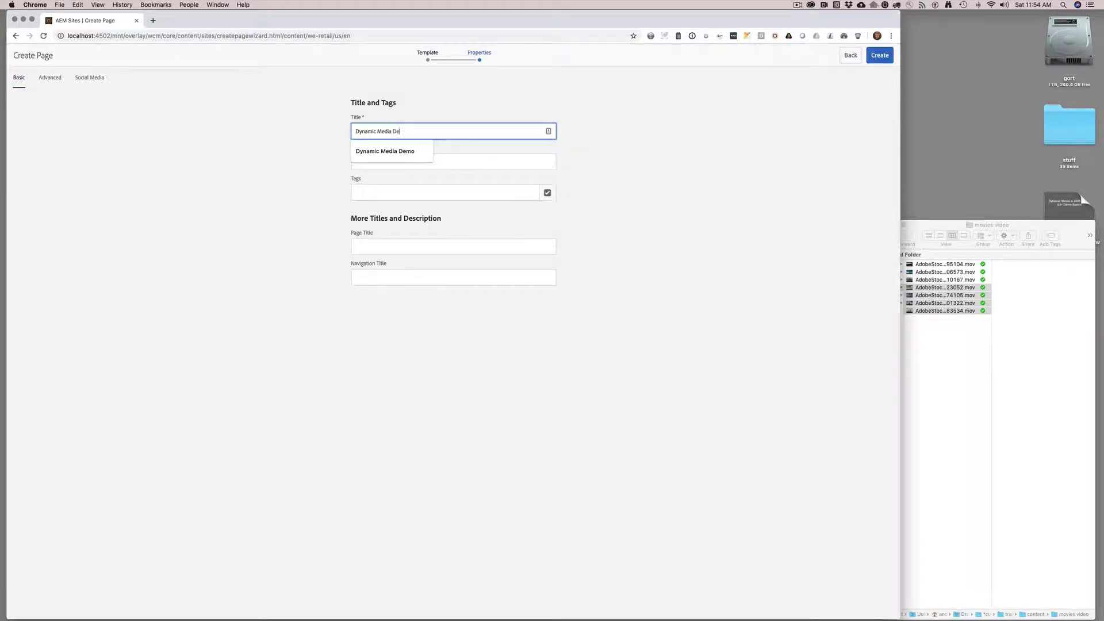
type("mo")
left_click(880, 55)
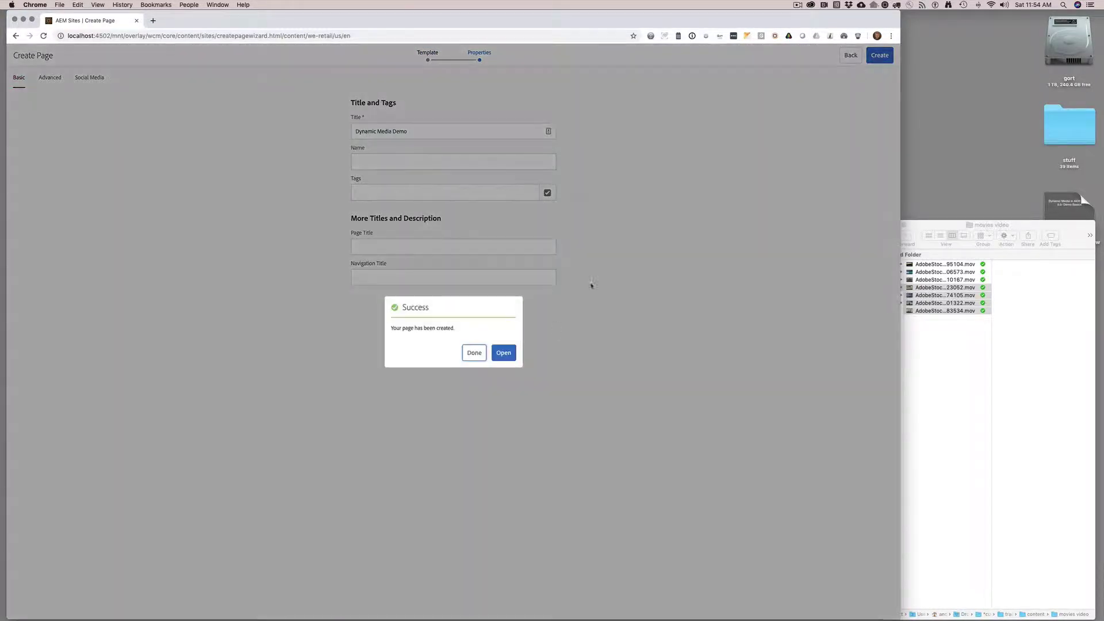
left_click(504, 353)
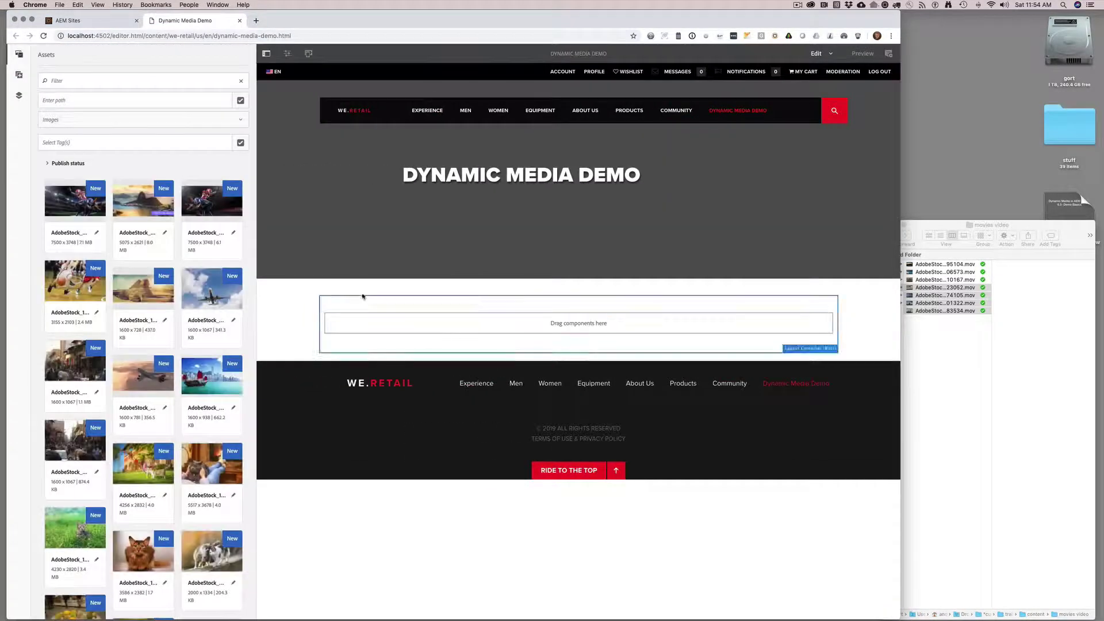
- Add a Dynamic Media component to the page's layout container and place the first American football image in it
left_click(19, 75)
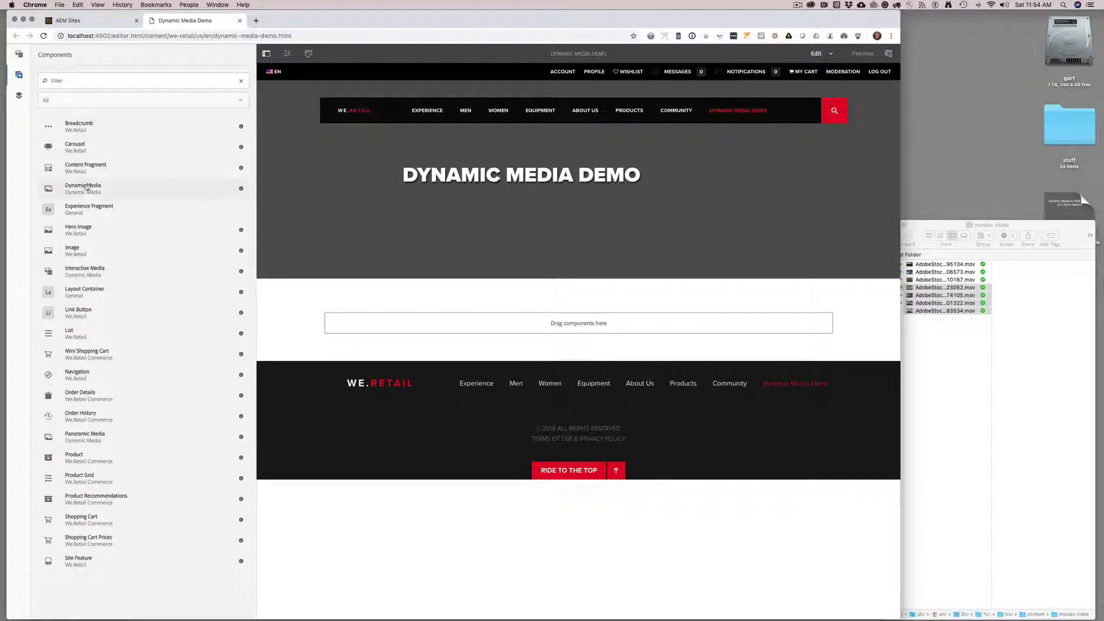
left_click_drag(88, 188, 572, 315)
left_click(19, 54)
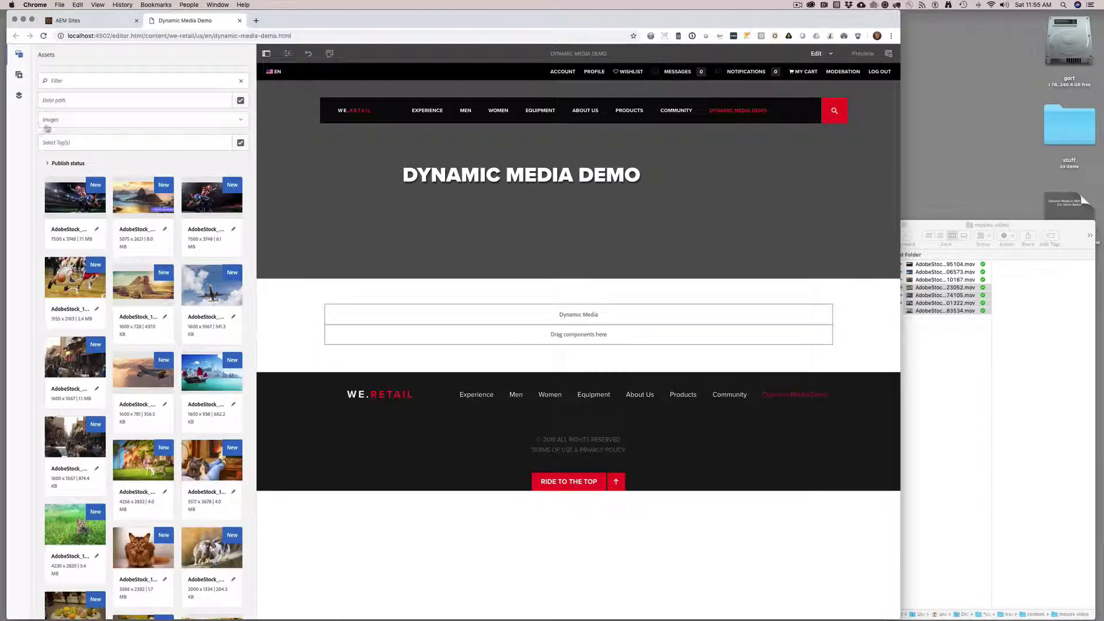
left_click_drag(68, 196, 487, 315)
- Choose an image preset in the football image's Dynamic Media settings, apply it and preview the page
left_click(482, 322)
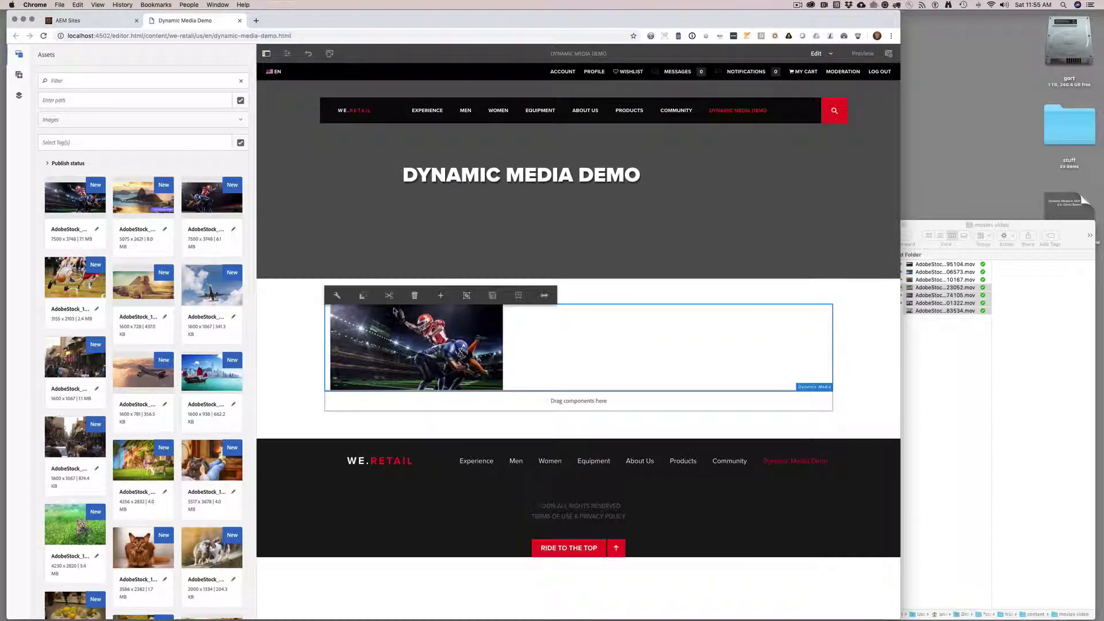
left_click(337, 295)
left_click(390, 250)
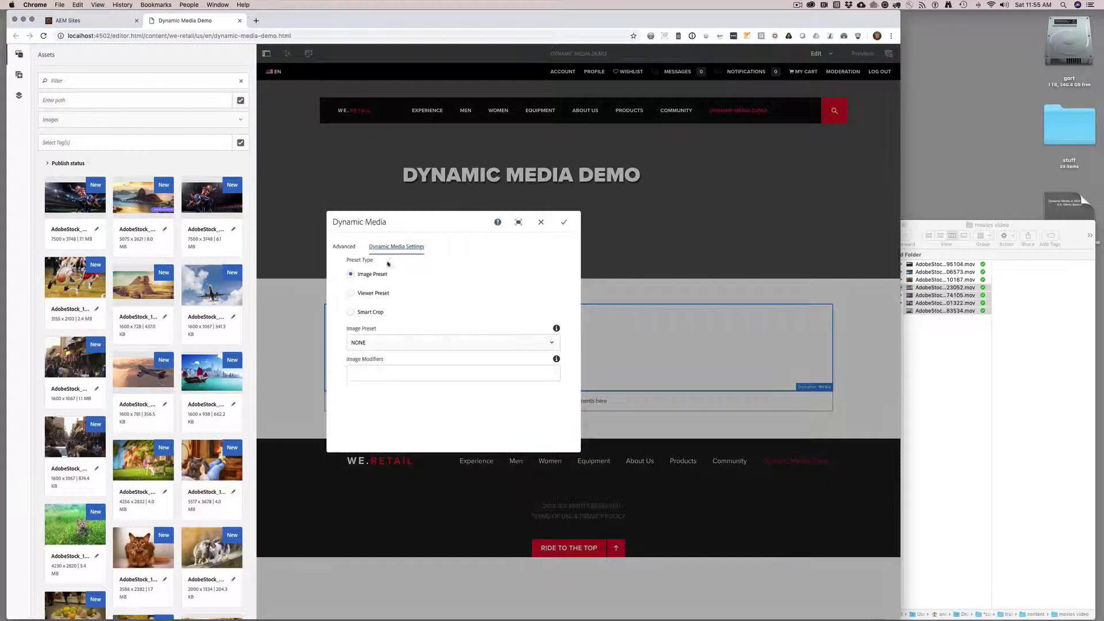
left_click(434, 343)
left_click(483, 431)
left_click(564, 222)
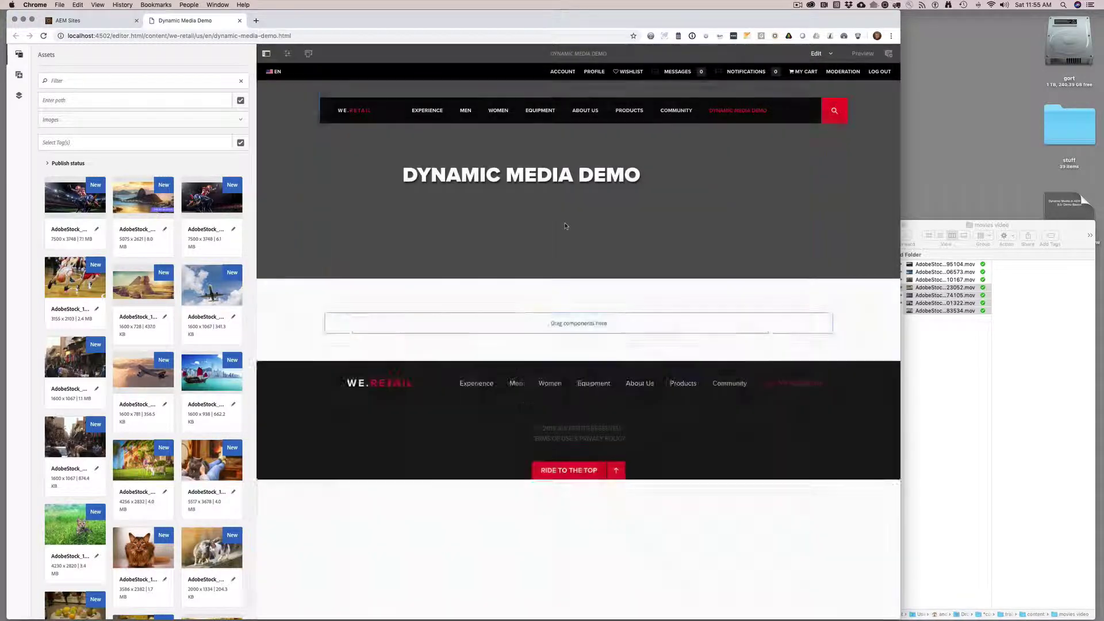
left_click(862, 54)
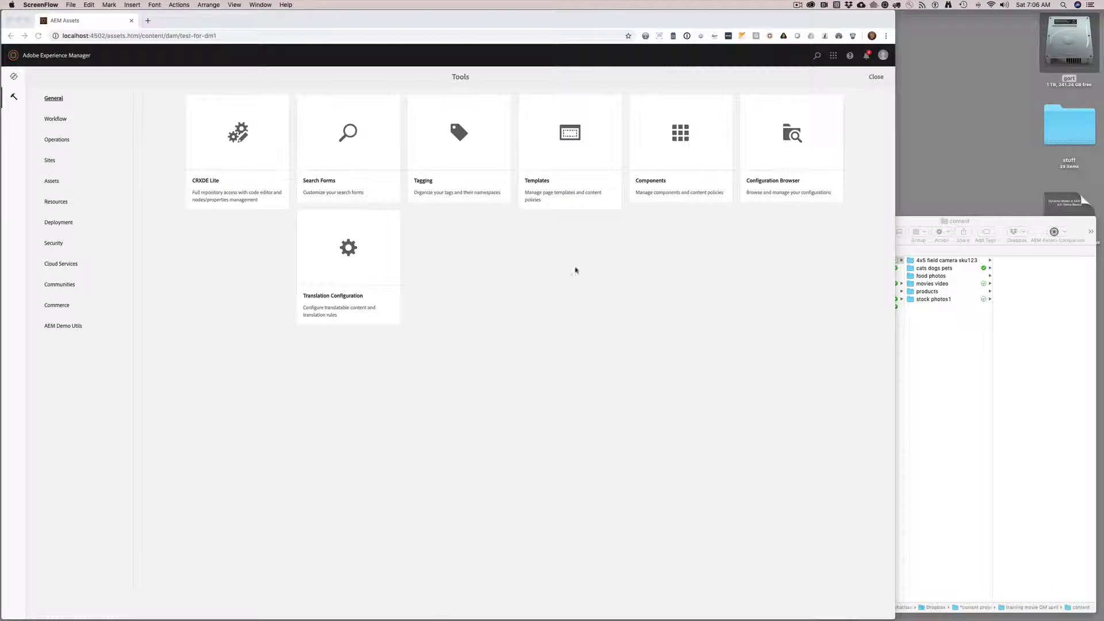
- Open the We.Retail Hero Page template for editing from the general template tools
left_click(56, 99)
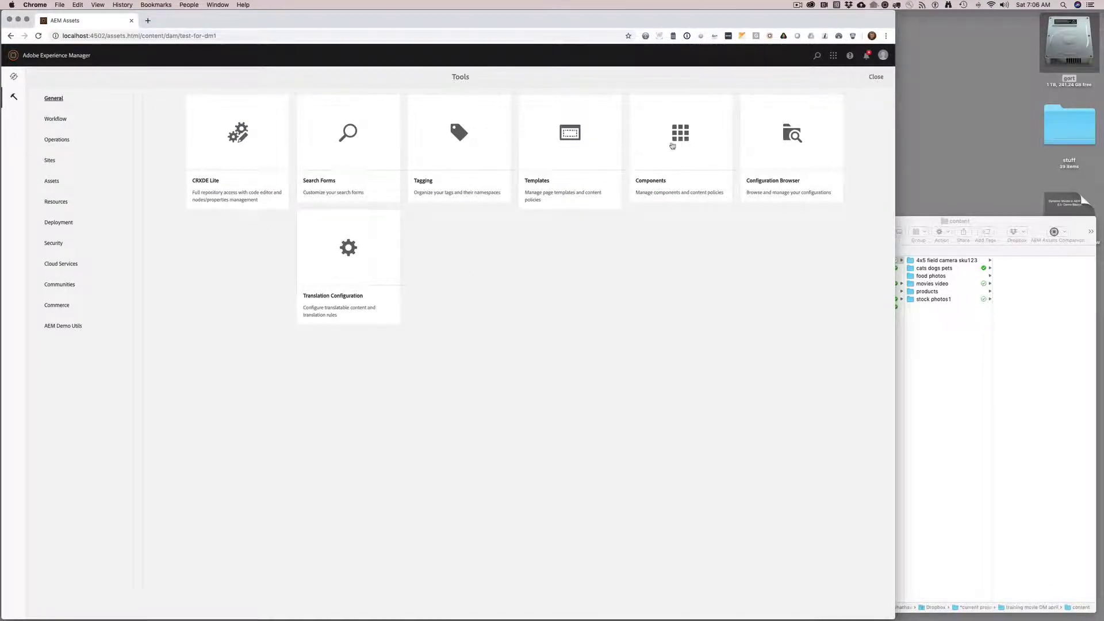
left_click(585, 145)
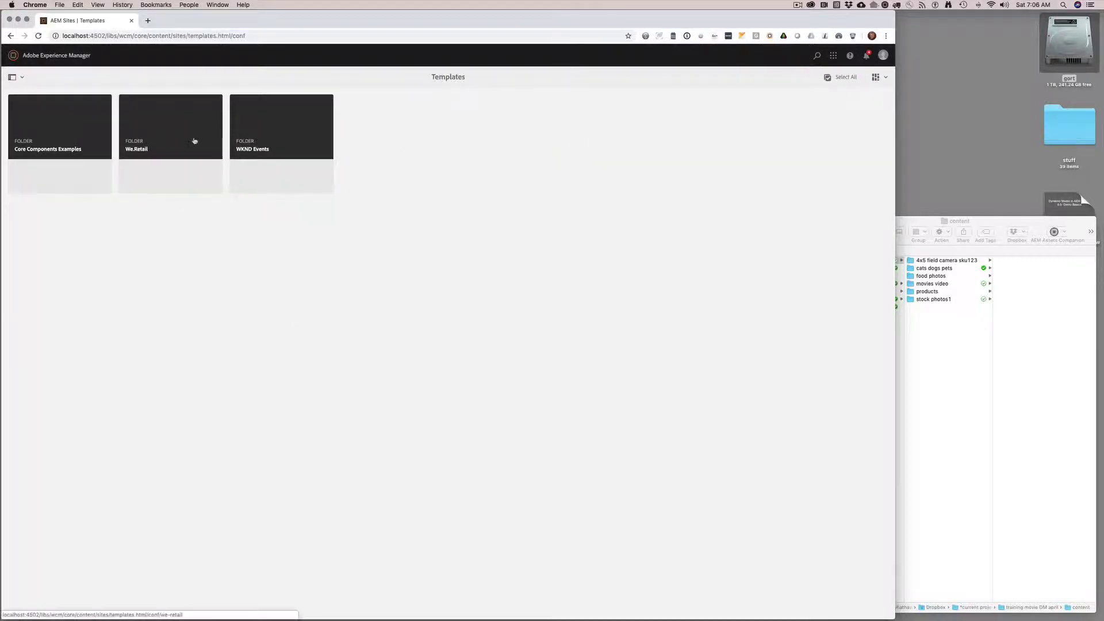
left_click(195, 140)
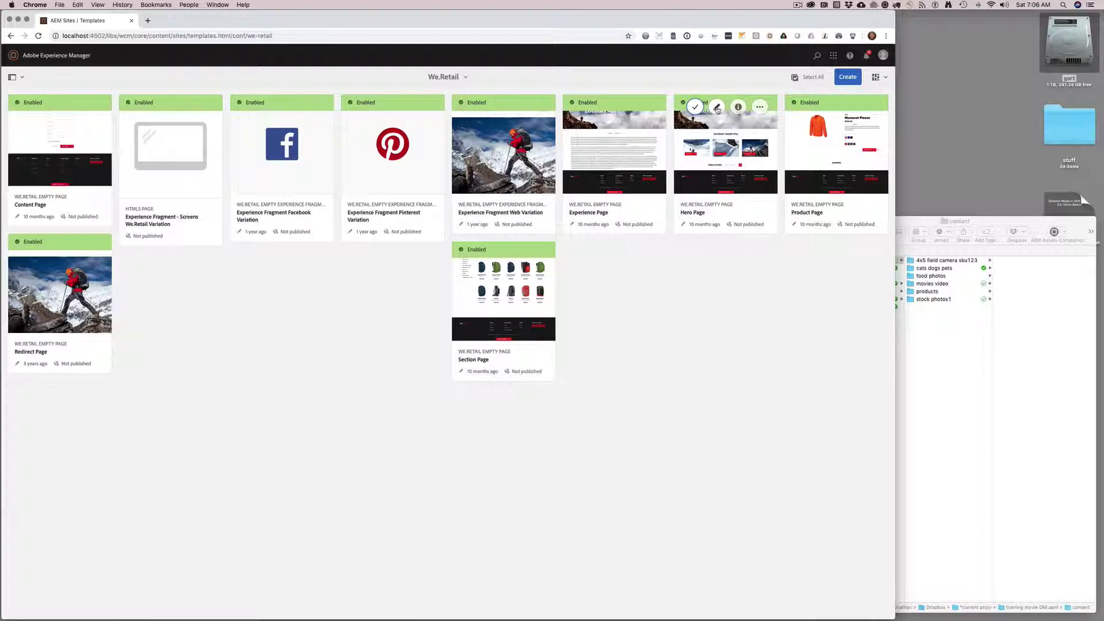
left_click(716, 107)
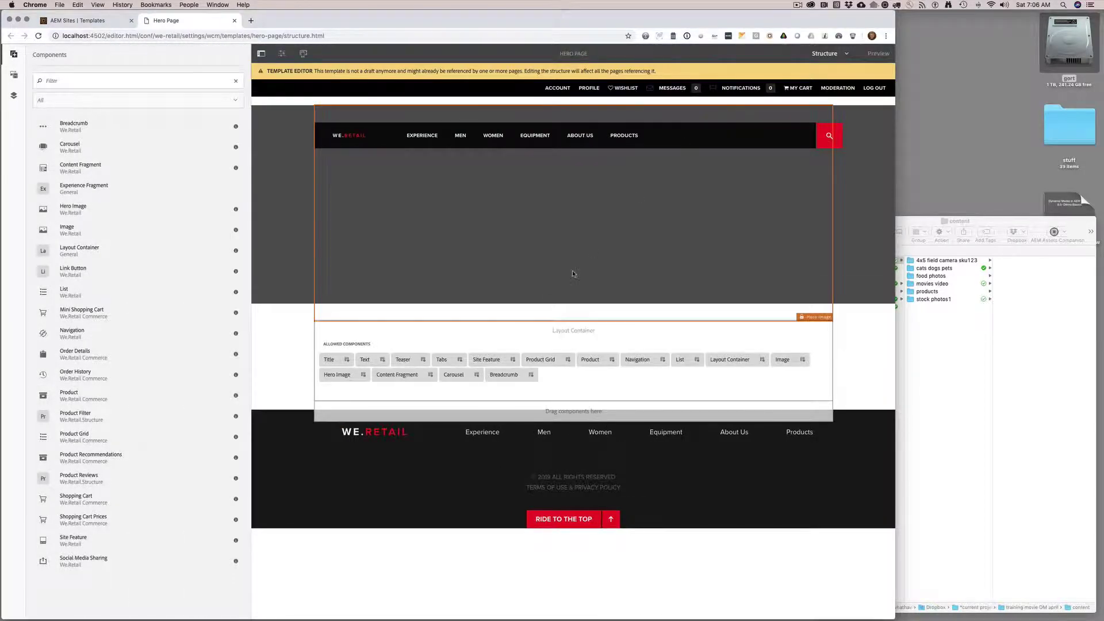
- Allow the whole Dynamic Media component group in the Hero Page layout container's We.Retail Default policy and save it
left_click(533, 338)
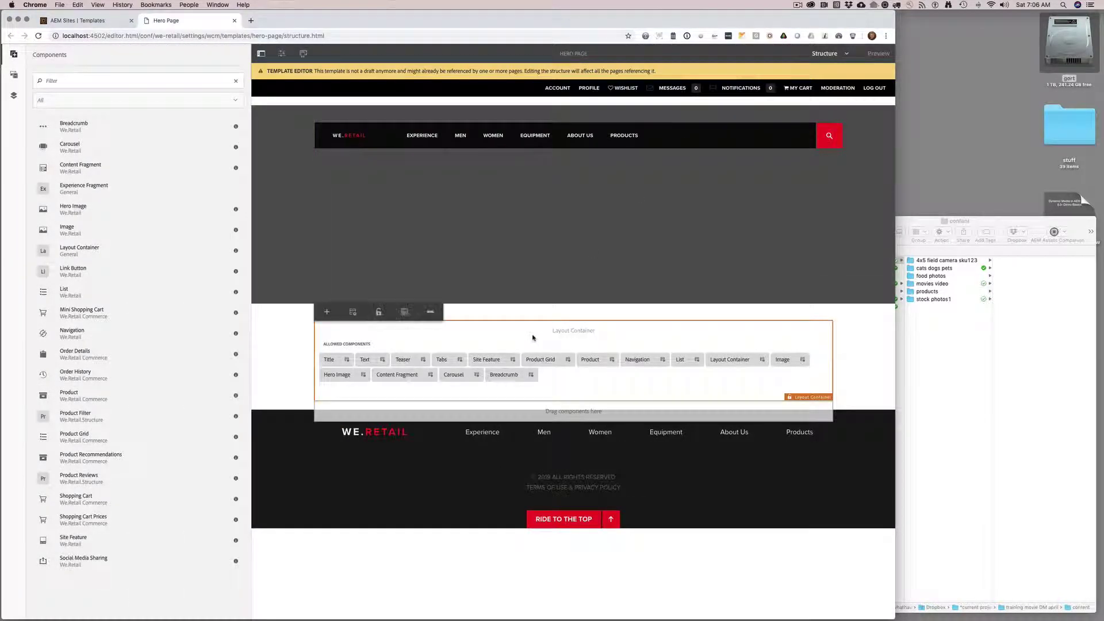
left_click(353, 312)
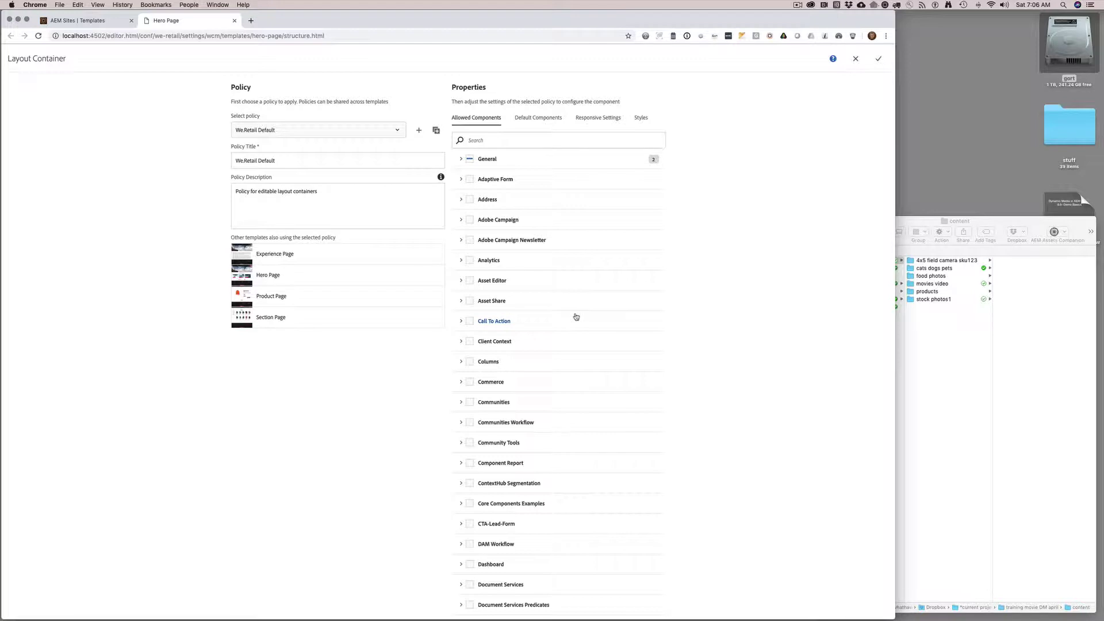
scroll(576, 317, "down", 4)
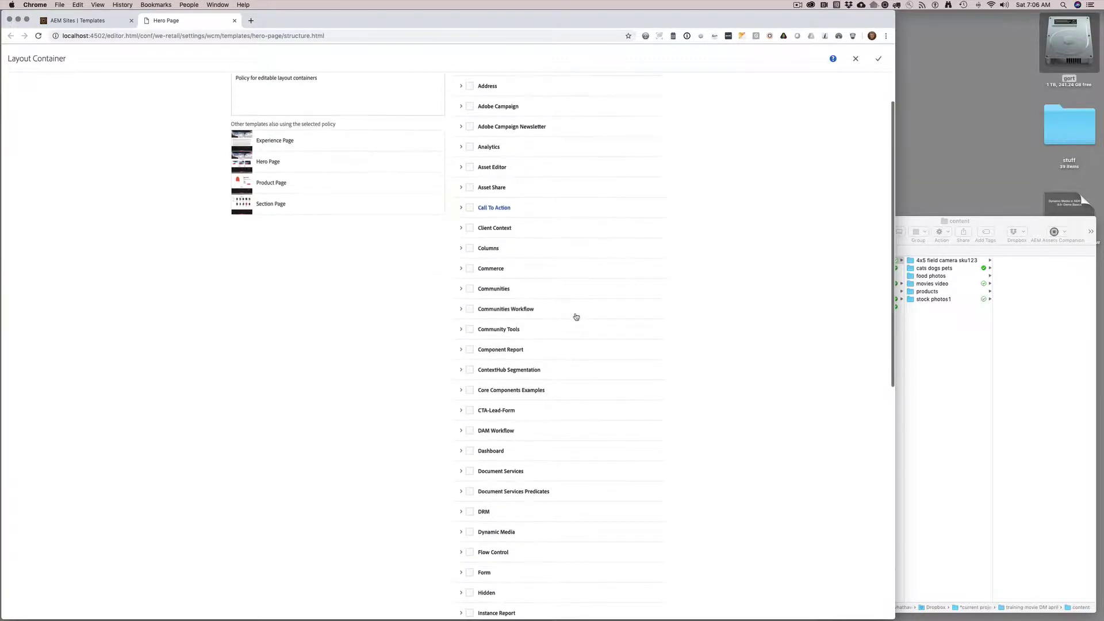
left_click(469, 531)
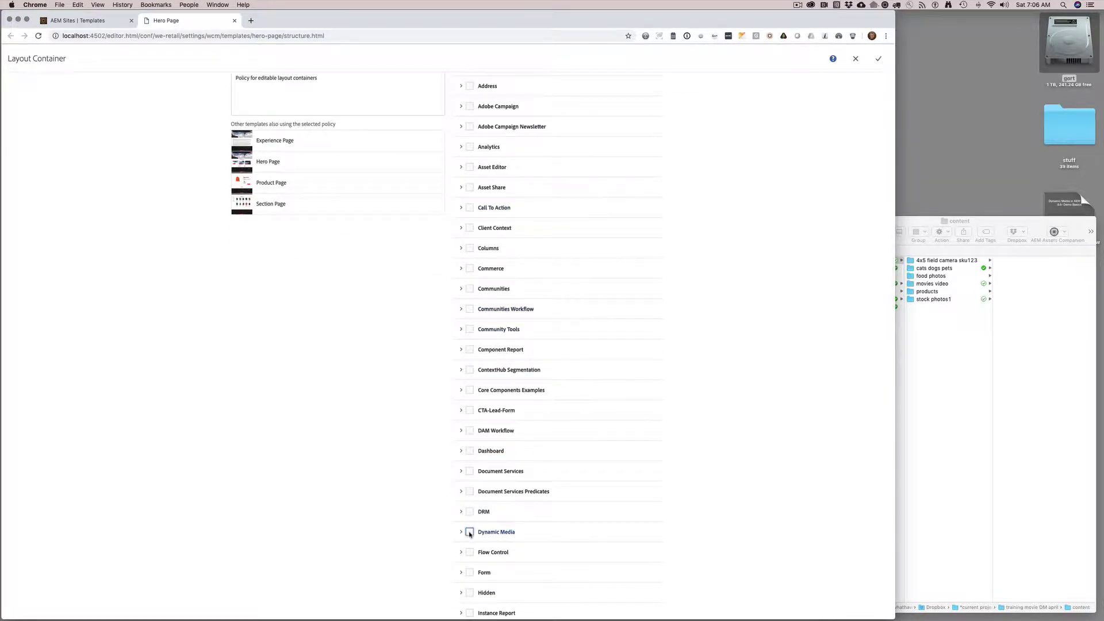
scroll(693, 501, "down", 10)
left_click(461, 138)
scroll(767, 190, "up", 8)
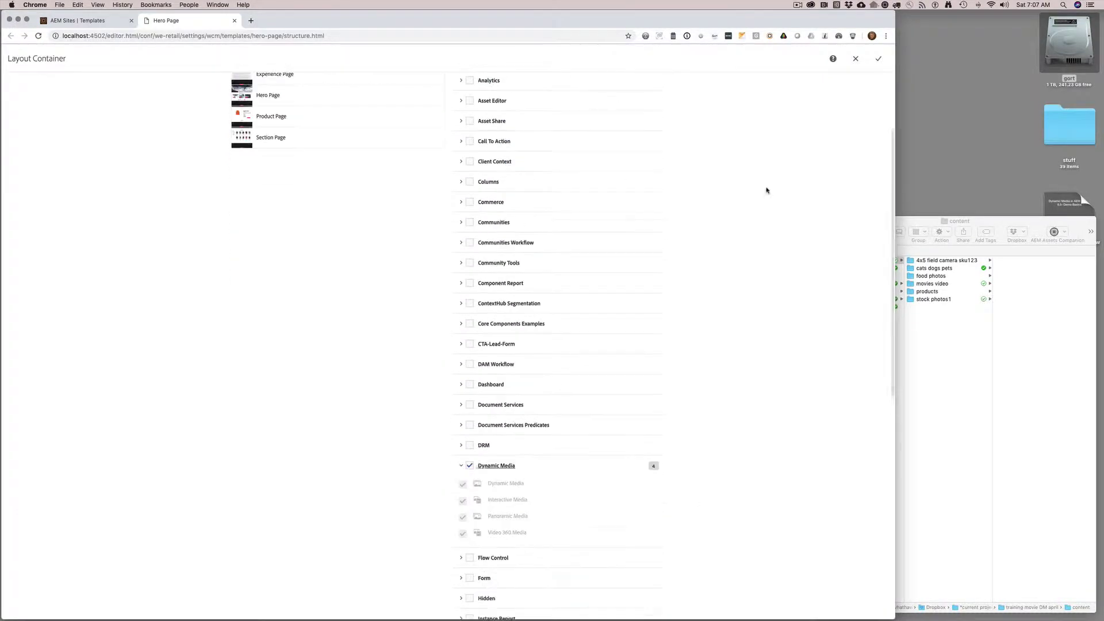
left_click(878, 58)
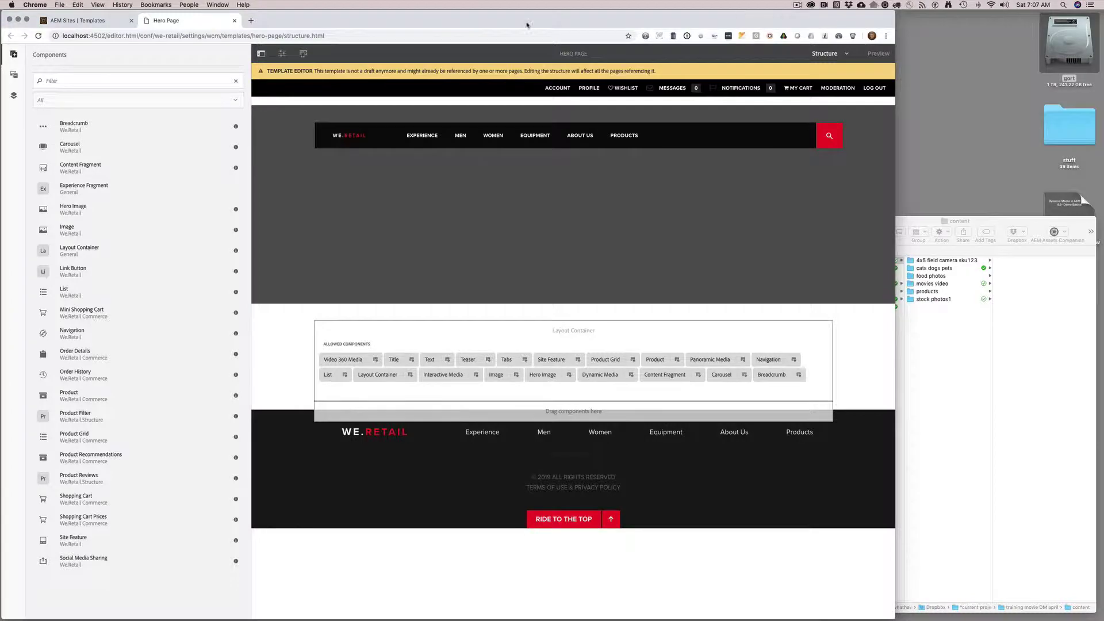